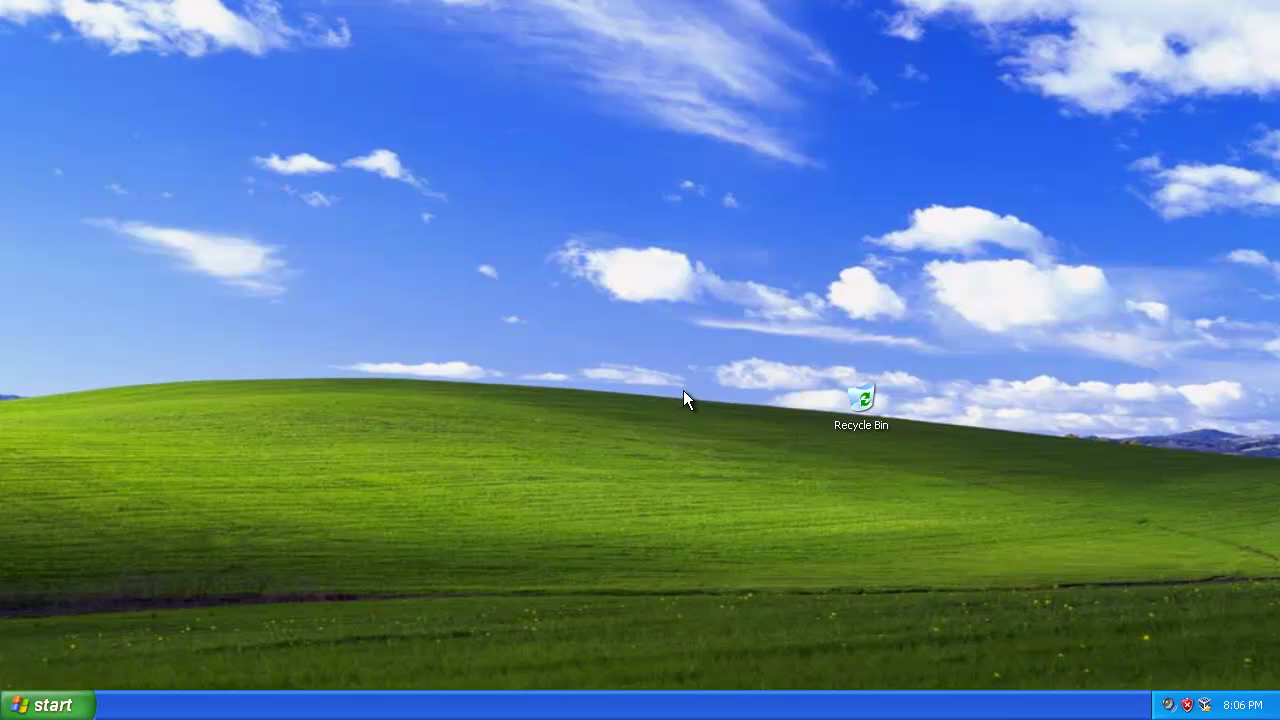
Restart Windows XP through the Start menu's Turn Off Computer options
click(55, 708)
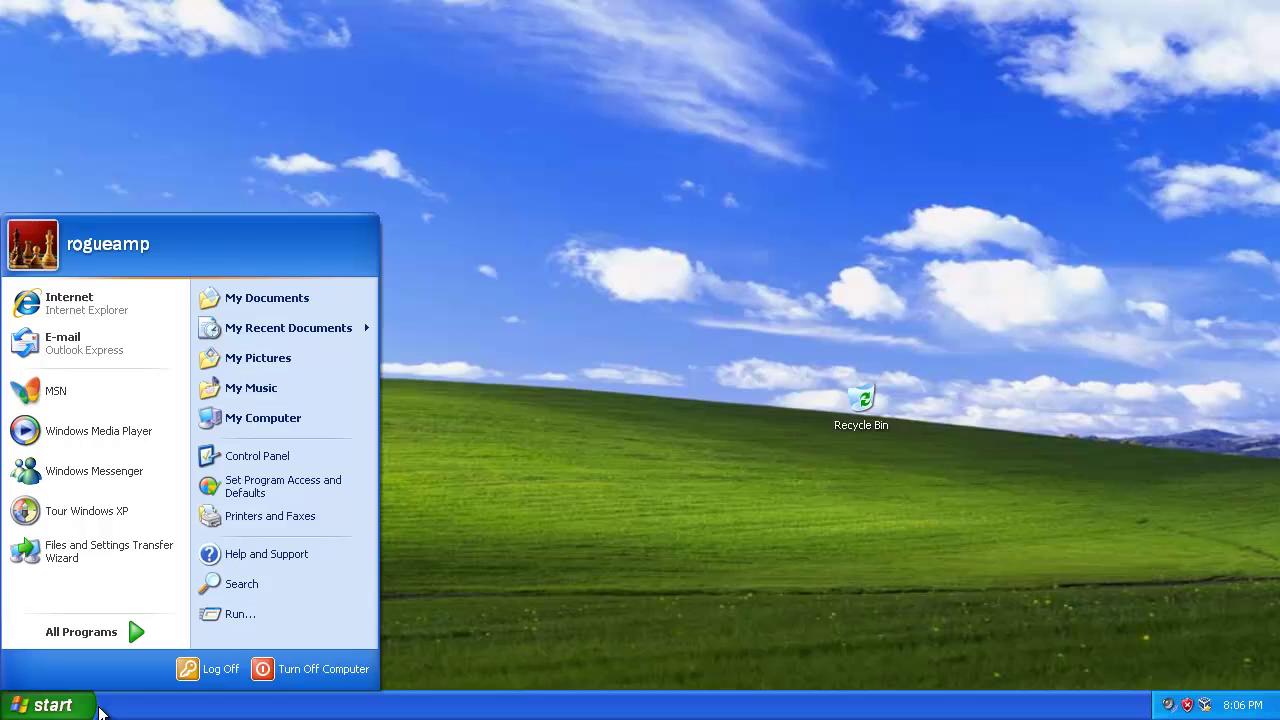
click(314, 669)
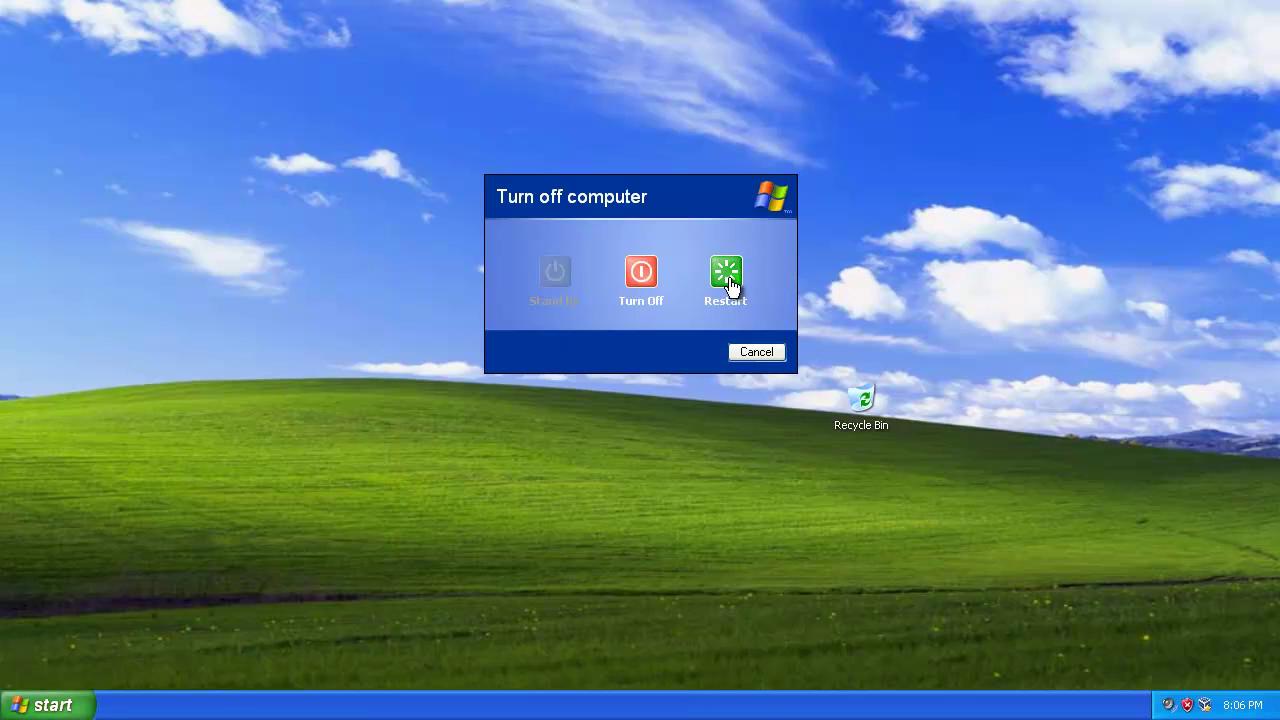
click(730, 285)
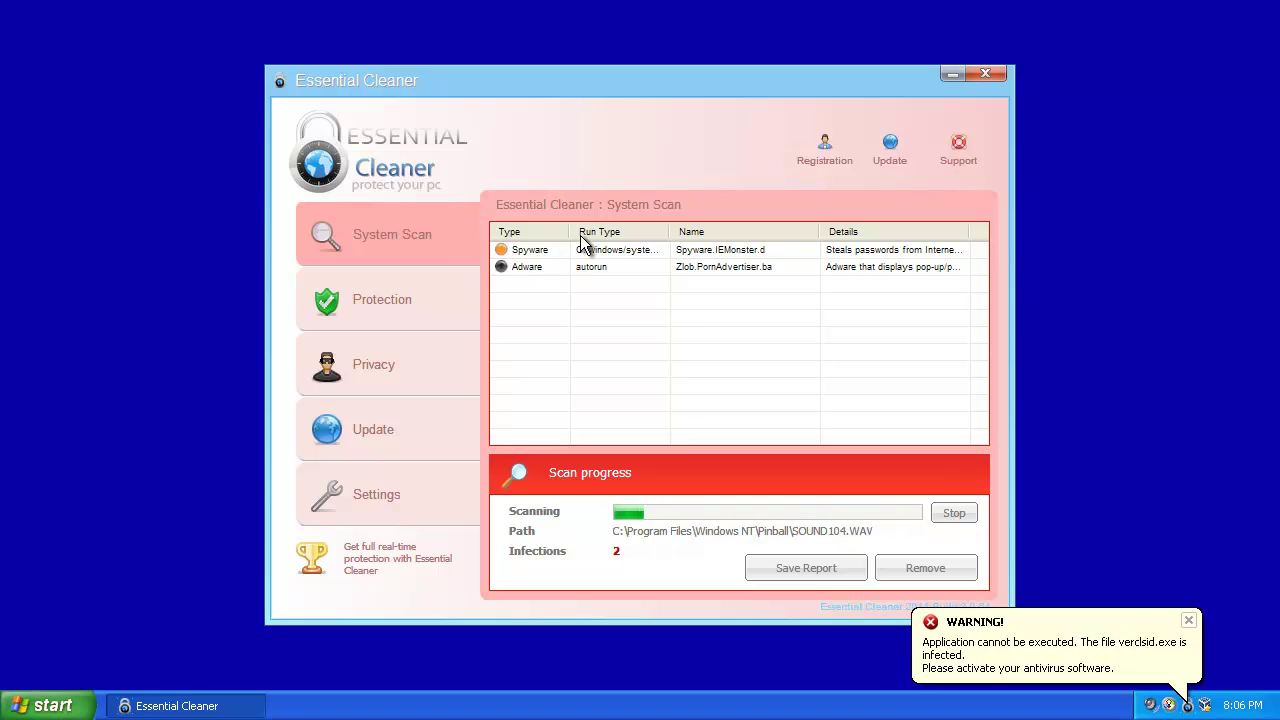
Stop the fake scan and continue unprotected without removing the reported threats
click(963, 518)
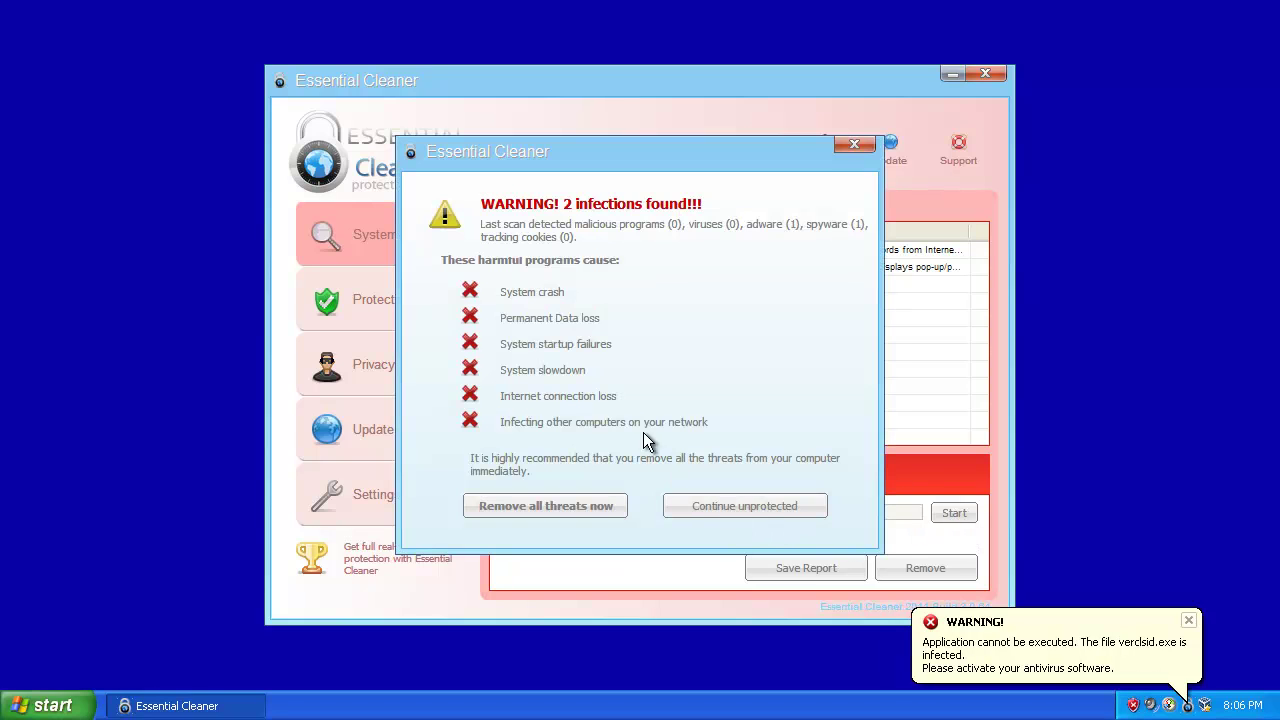
click(749, 507)
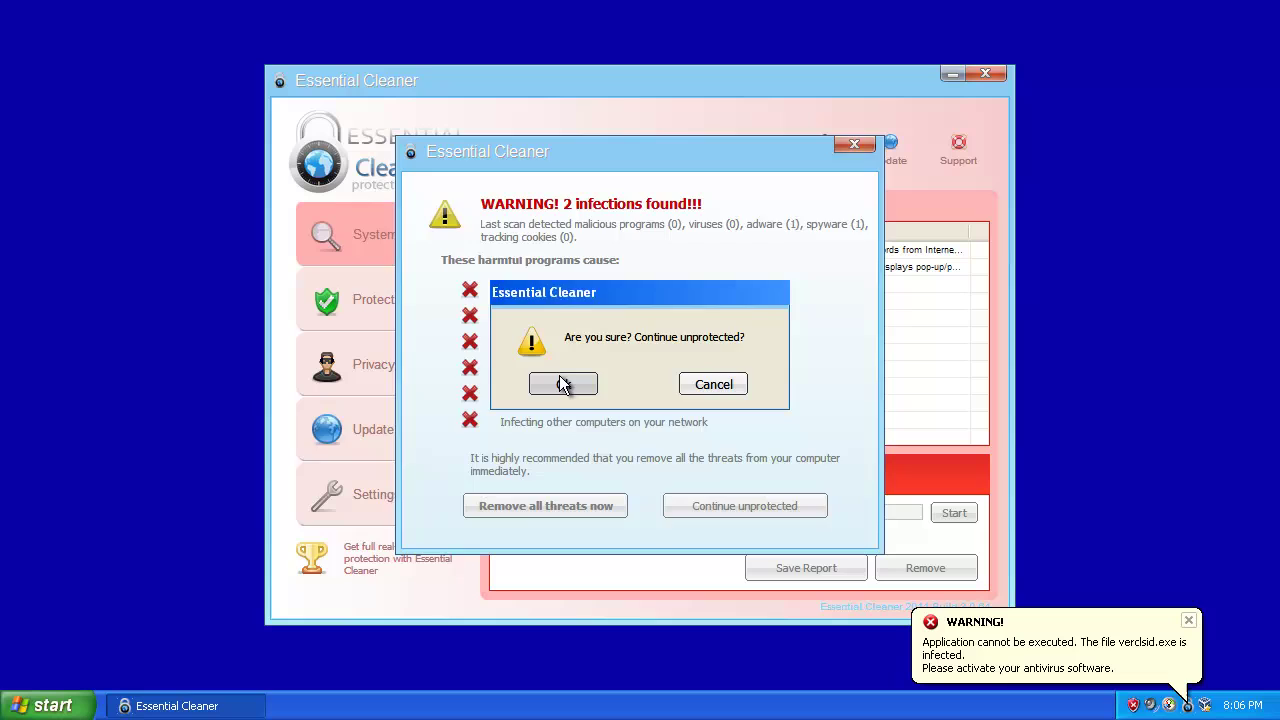
click(563, 382)
Cycle through the Protection, Update and Settings pages, then accept activating Essential Cleaner
click(380, 299)
click(417, 425)
click(411, 505)
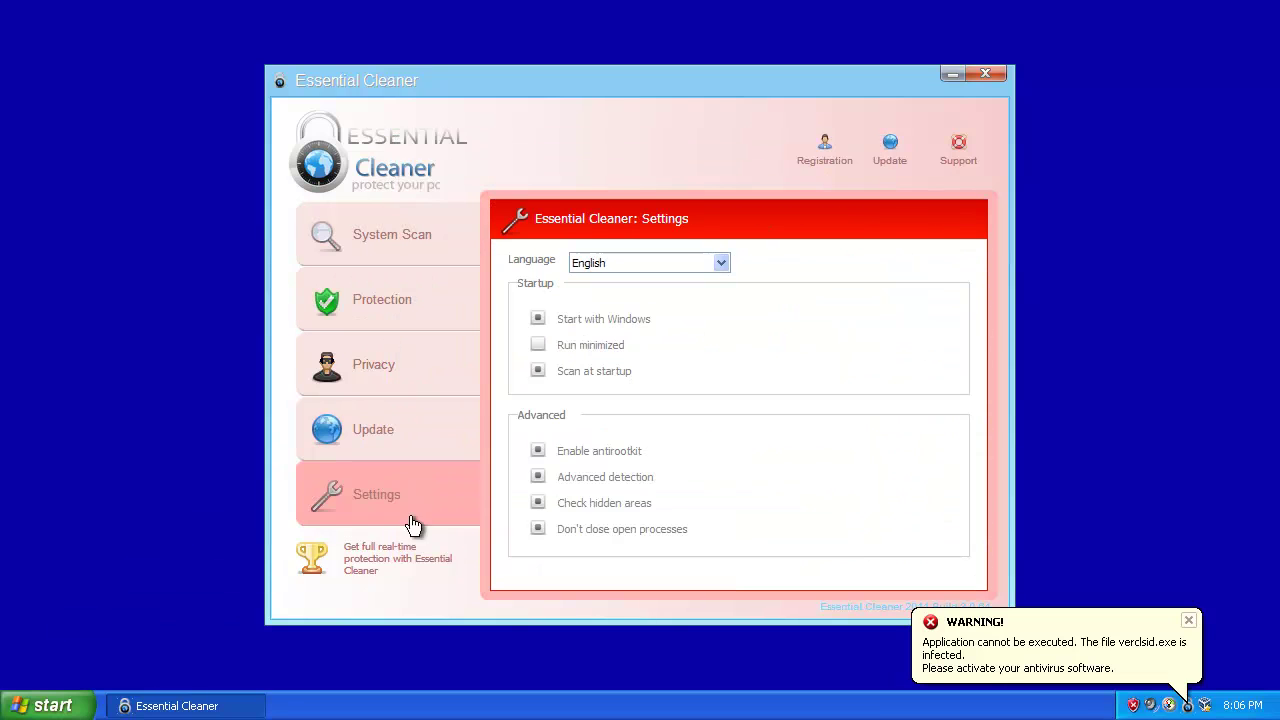
click(409, 429)
click(378, 312)
click(434, 420)
click(434, 471)
click(560, 362)
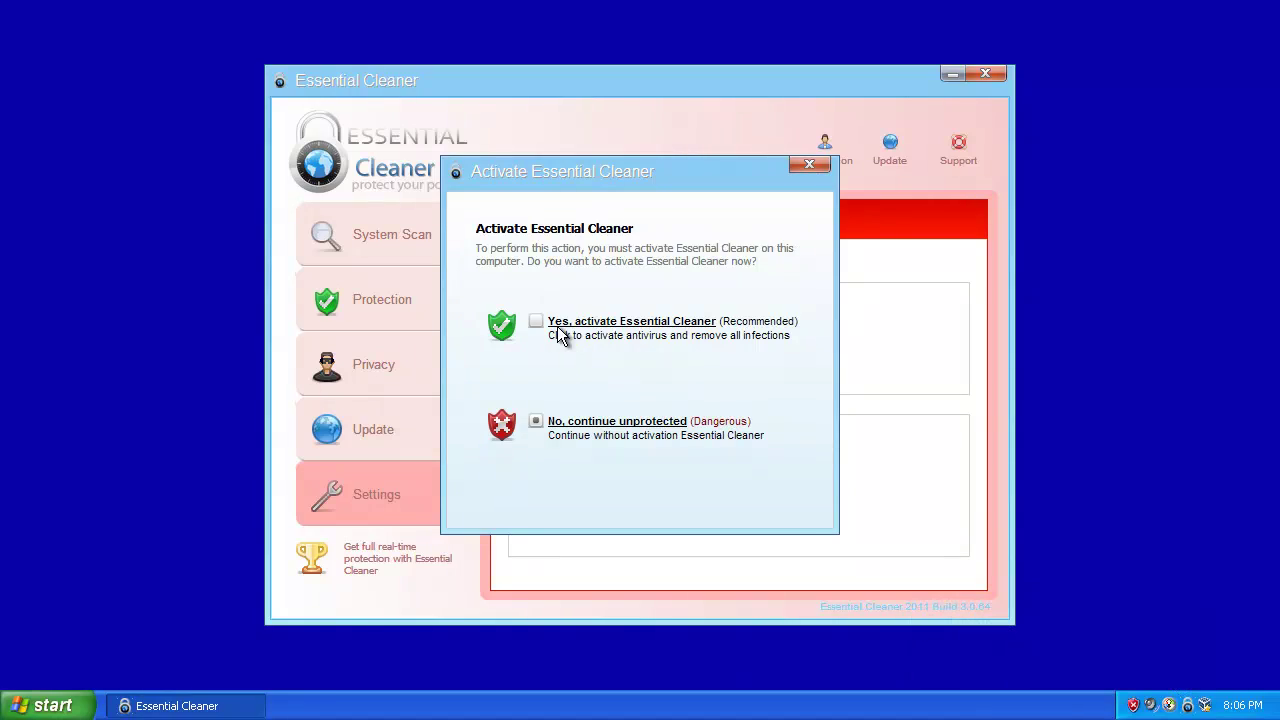
click(562, 331)
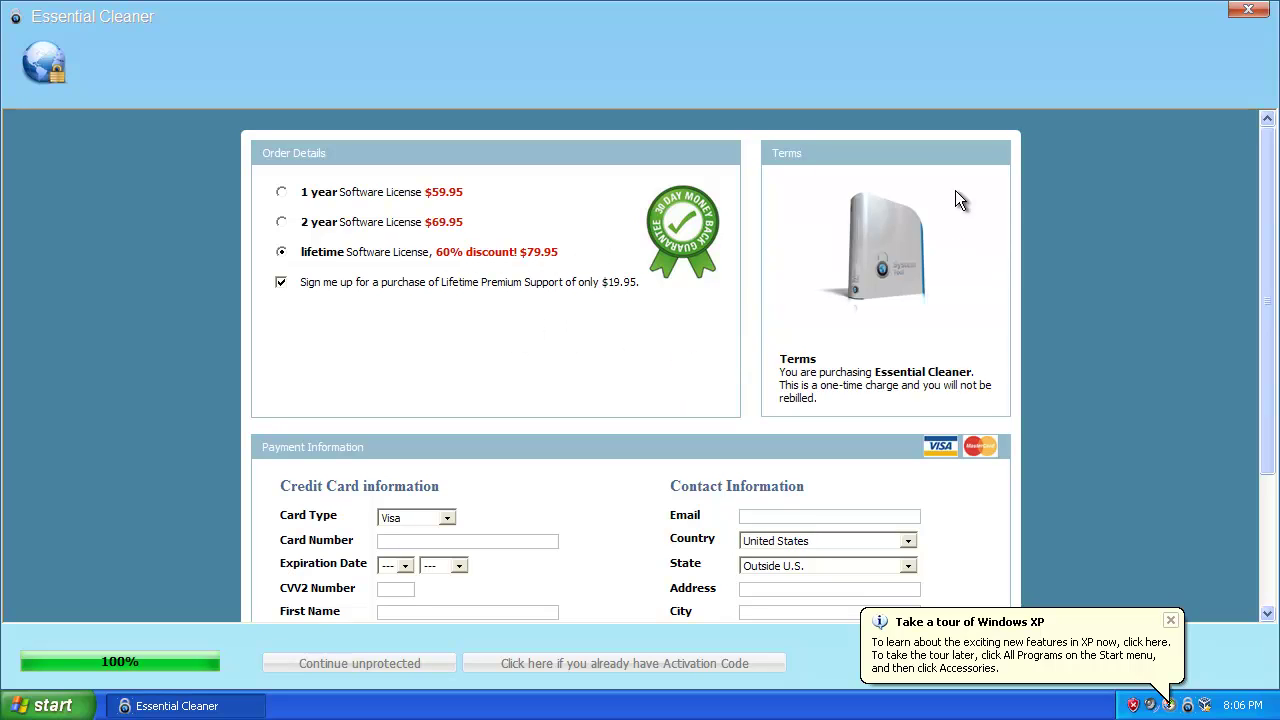
Close the maximized Essential Cleaner purchase window
click(1248, 9)
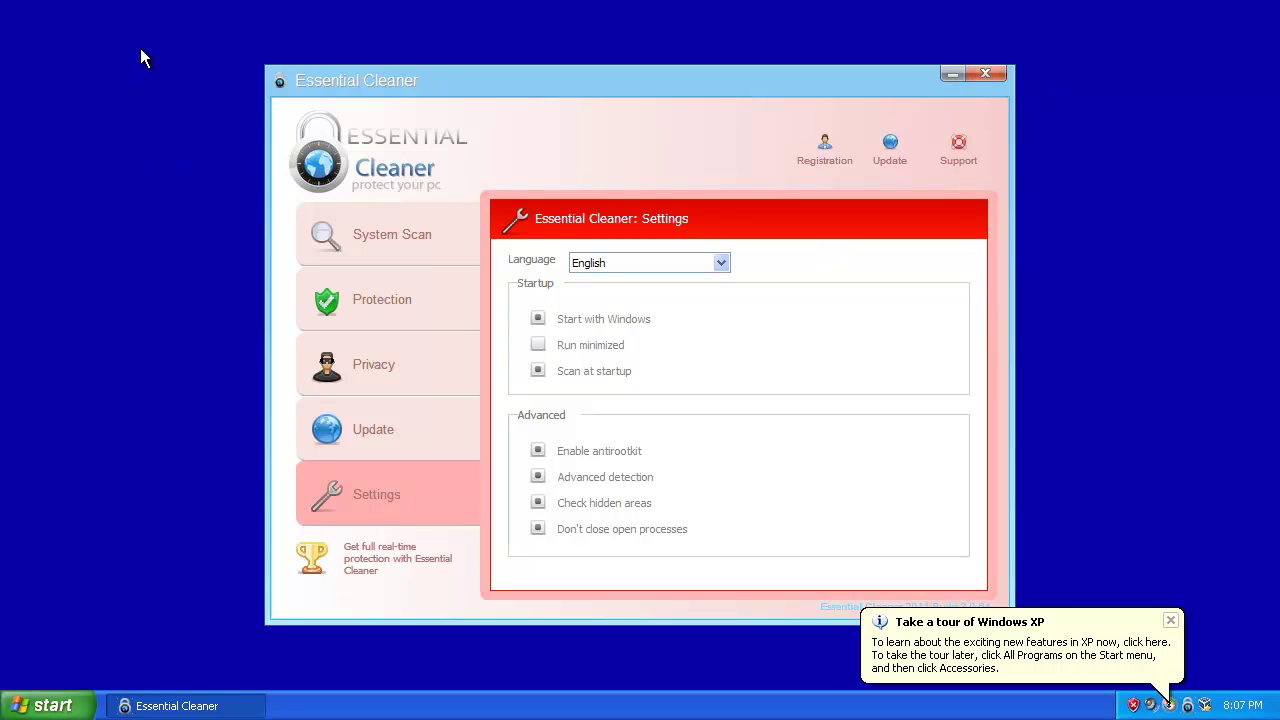
Try launching Task Manager from the taskbar, then dismiss the tour, at-risk and infected-file notifications
right_click(37, 136)
click(101, 539)
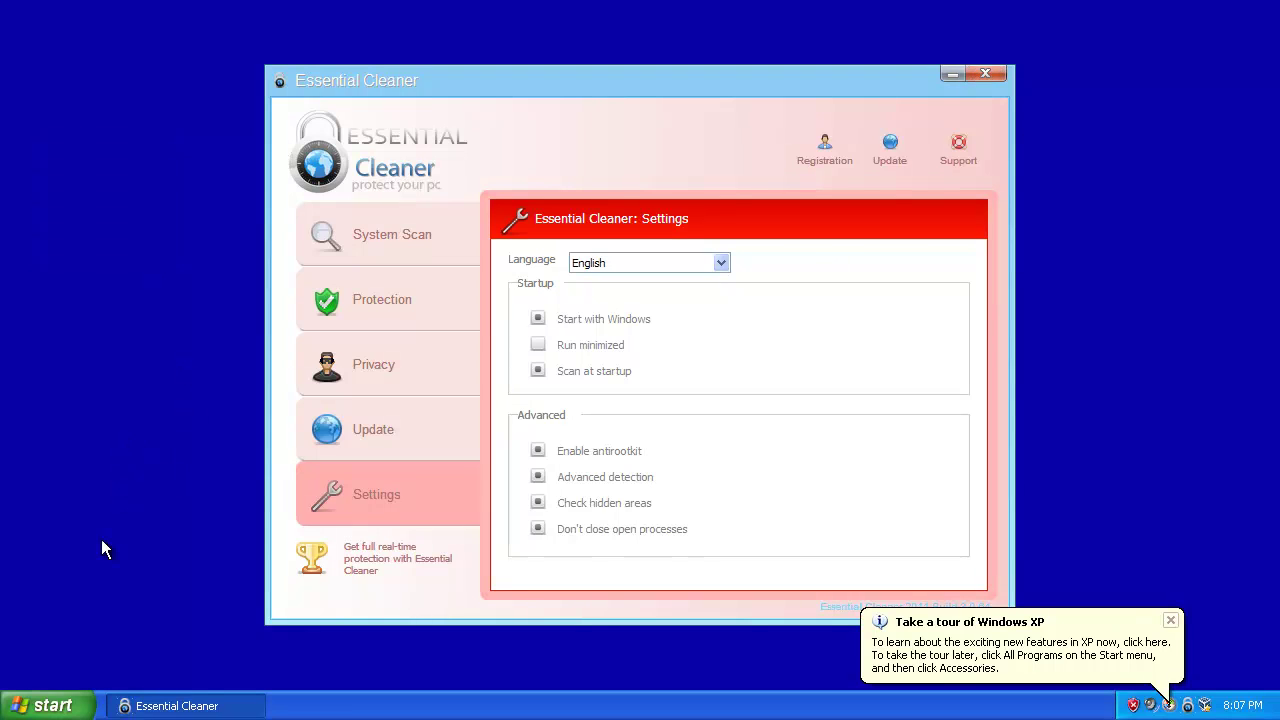
click(47, 706)
click(64, 706)
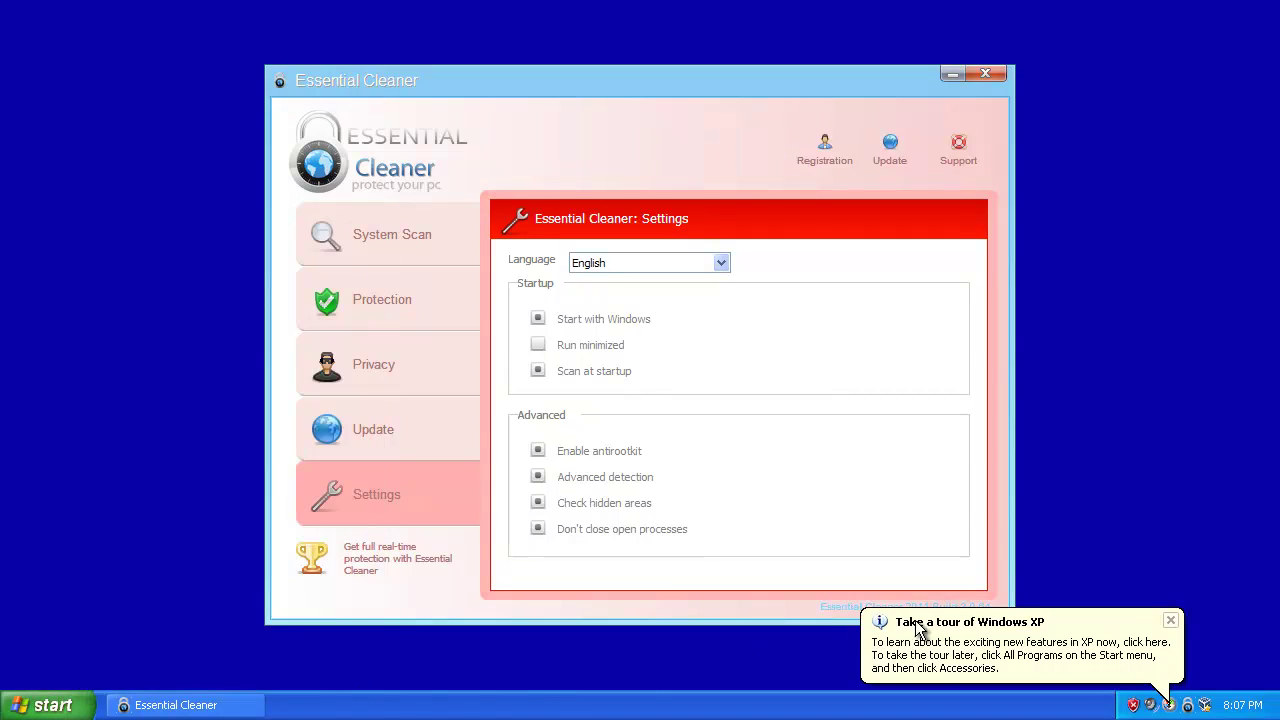
right_click(494, 709)
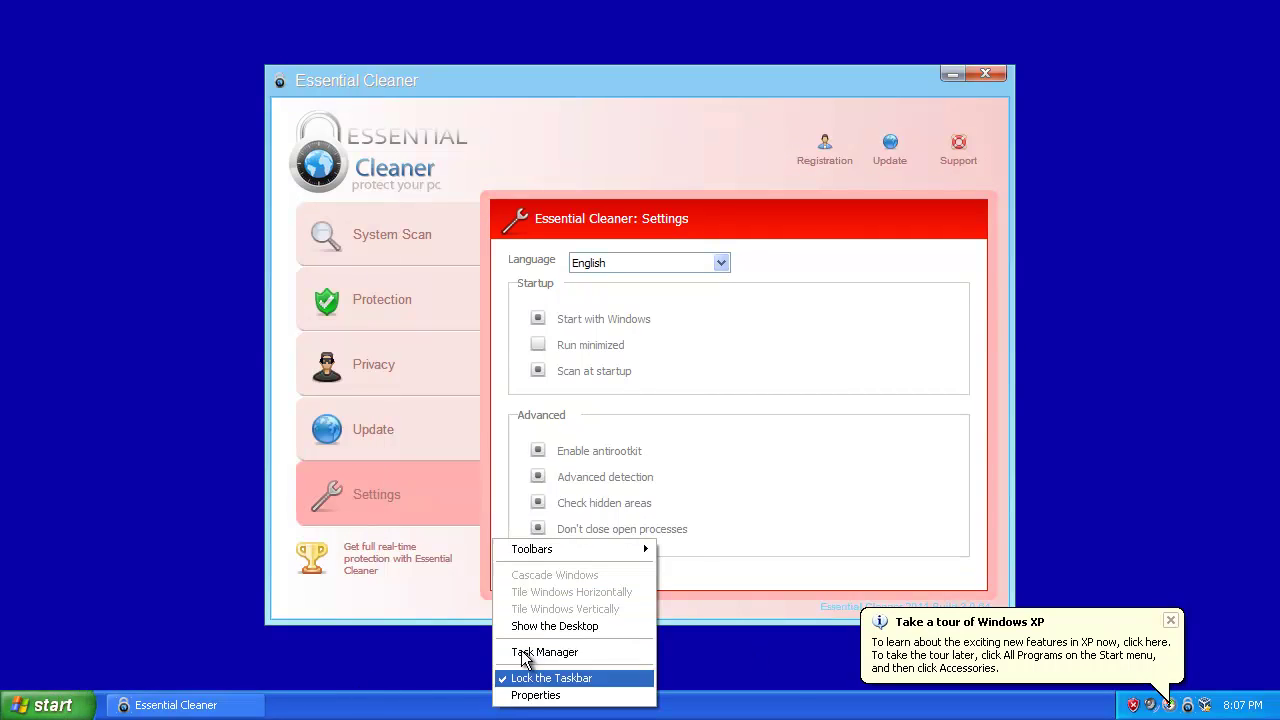
click(528, 651)
click(1171, 620)
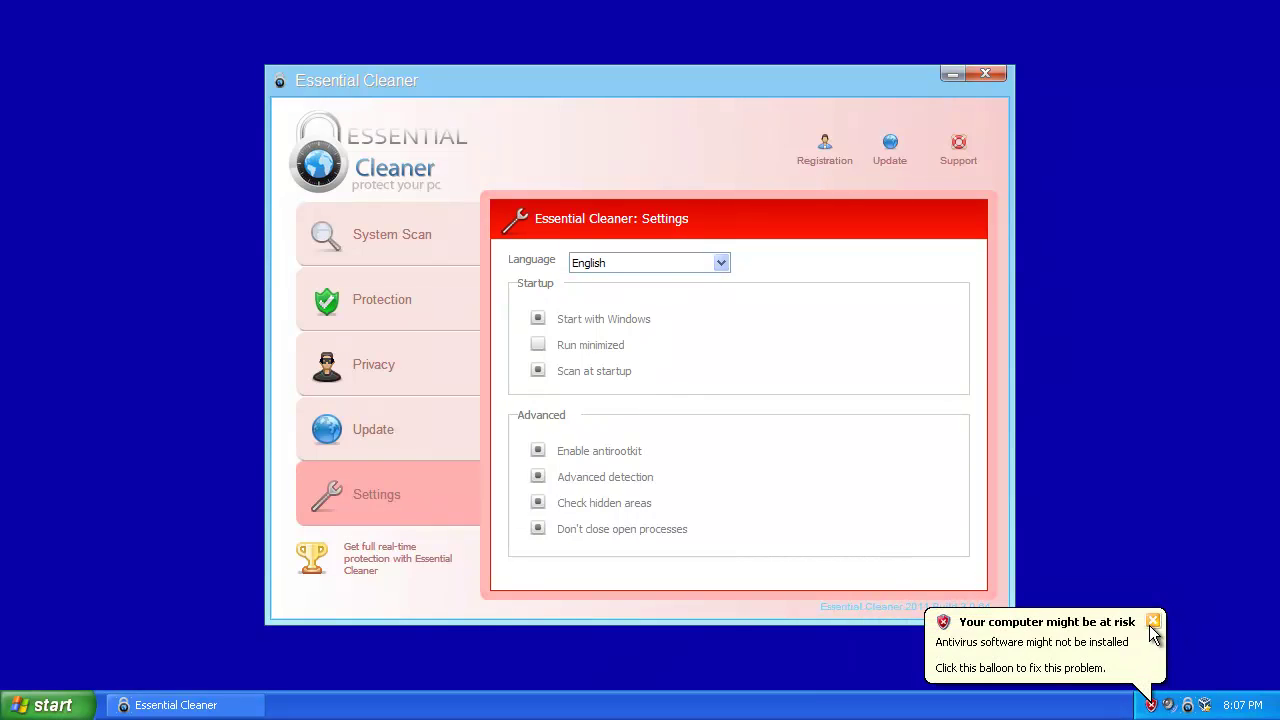
click(1153, 622)
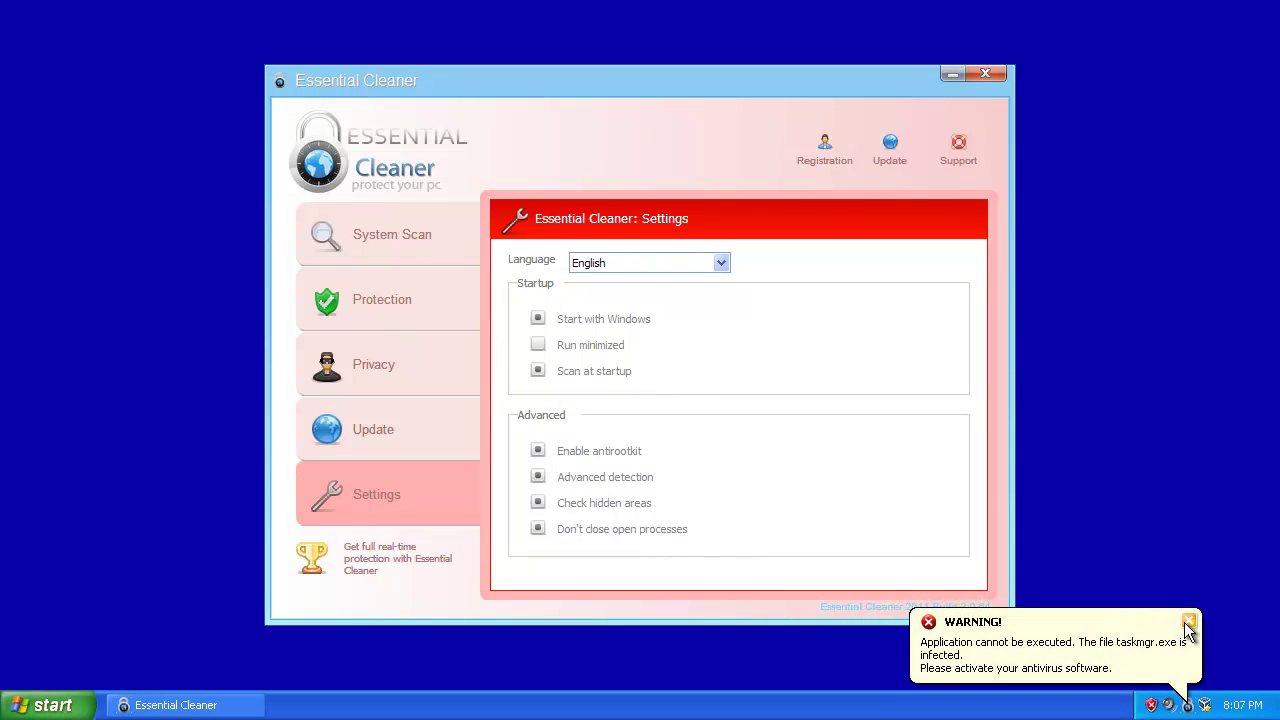
click(1189, 624)
Retry Task Manager twice, then close the harmful software alert and continue unprotected
right_click(940, 712)
click(971, 648)
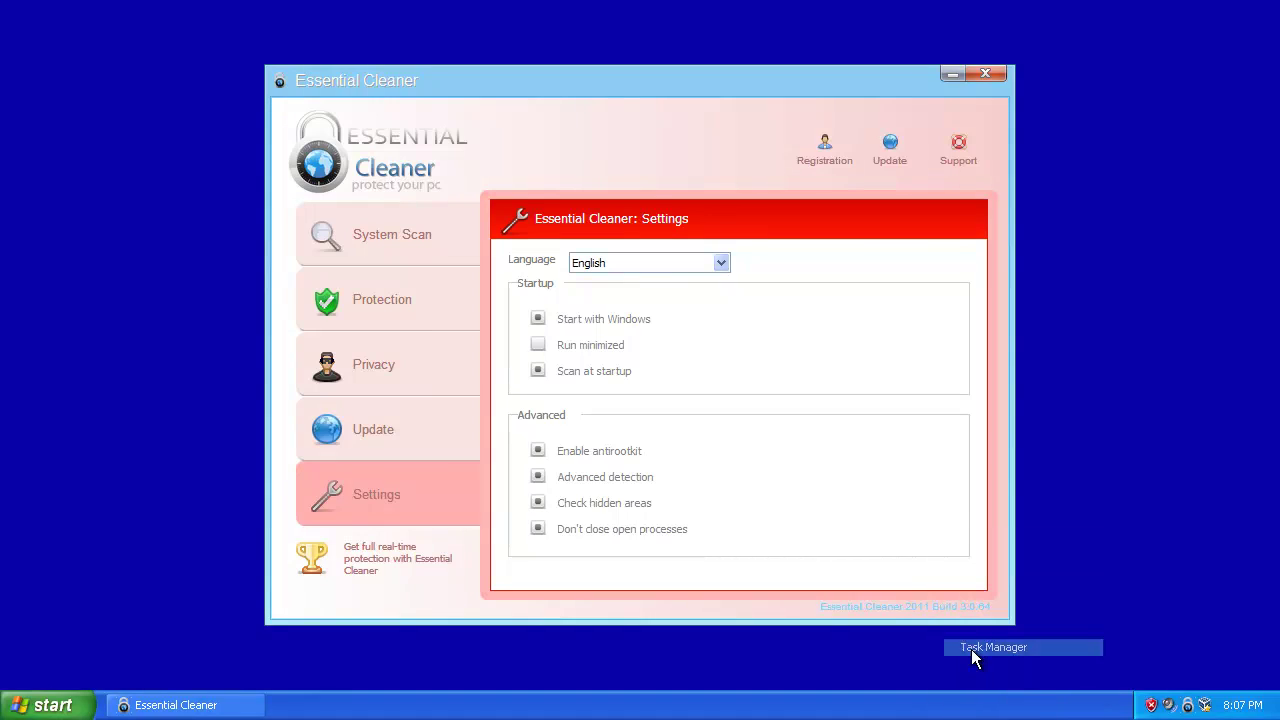
right_click(1034, 700)
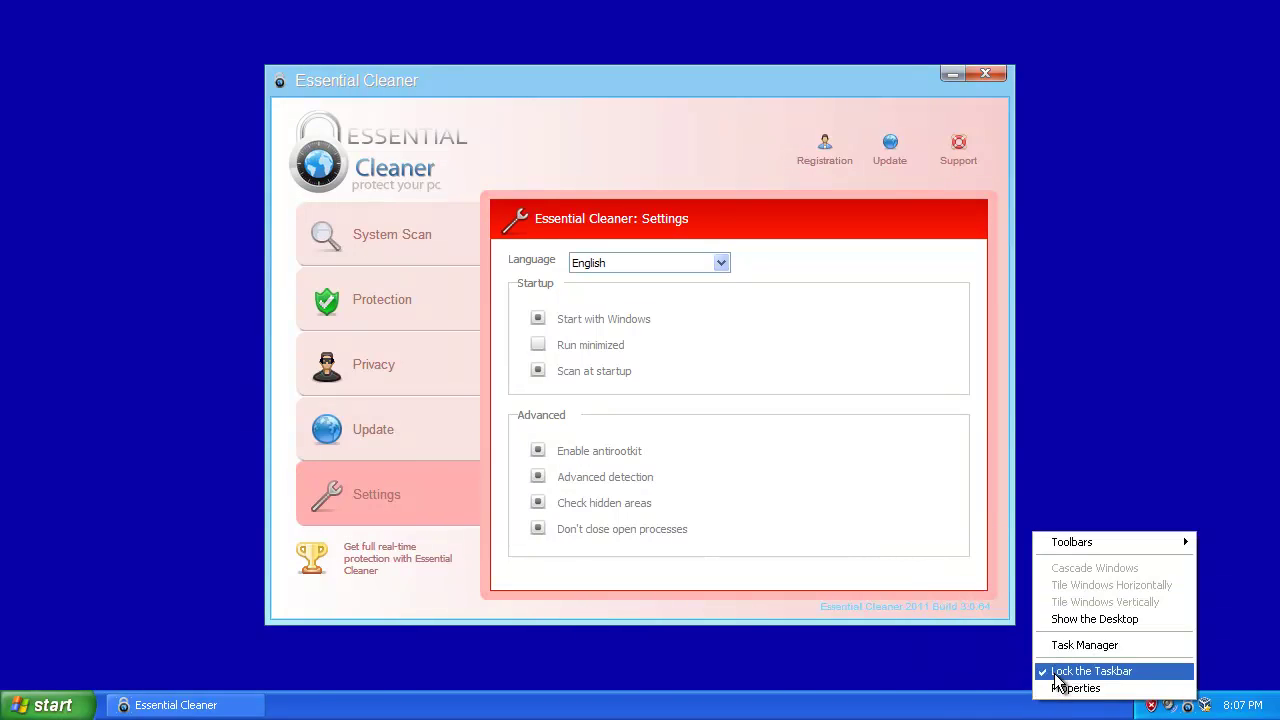
click(1056, 648)
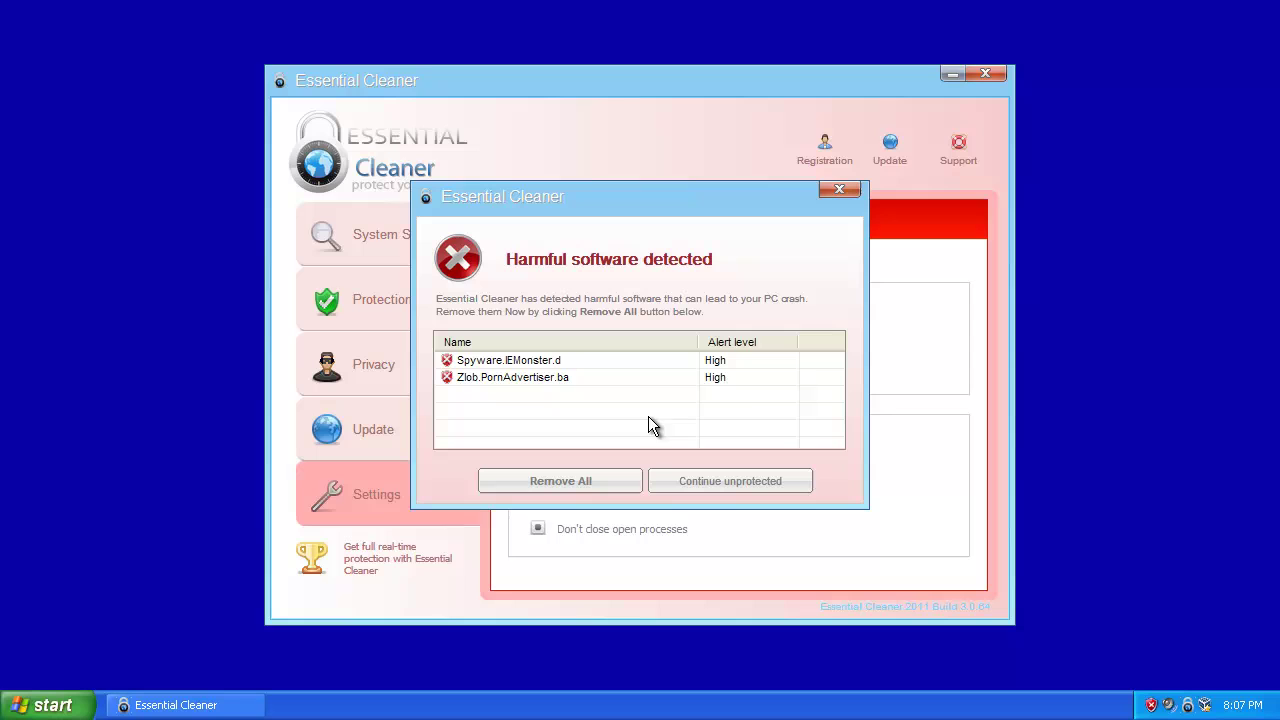
click(840, 190)
click(563, 388)
Try launching the Files and Settings Transfer Wizard and respond to the infected-file warning
click(40, 705)
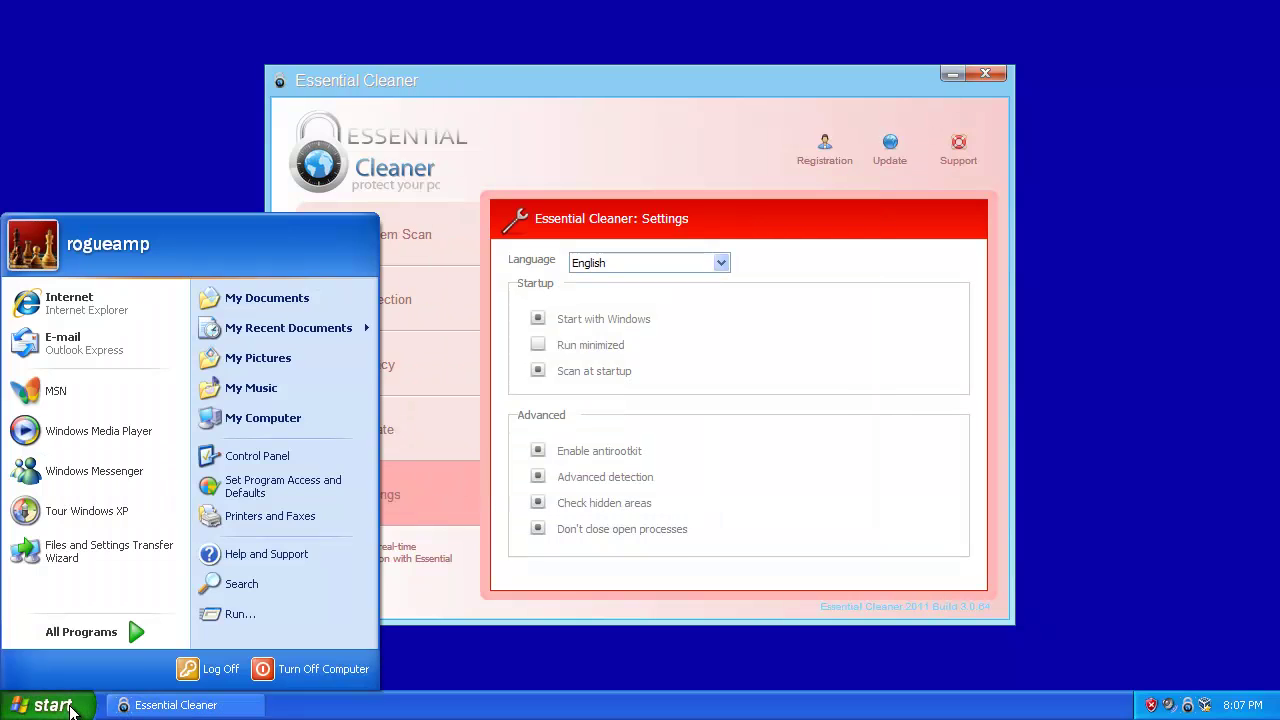
click(92, 550)
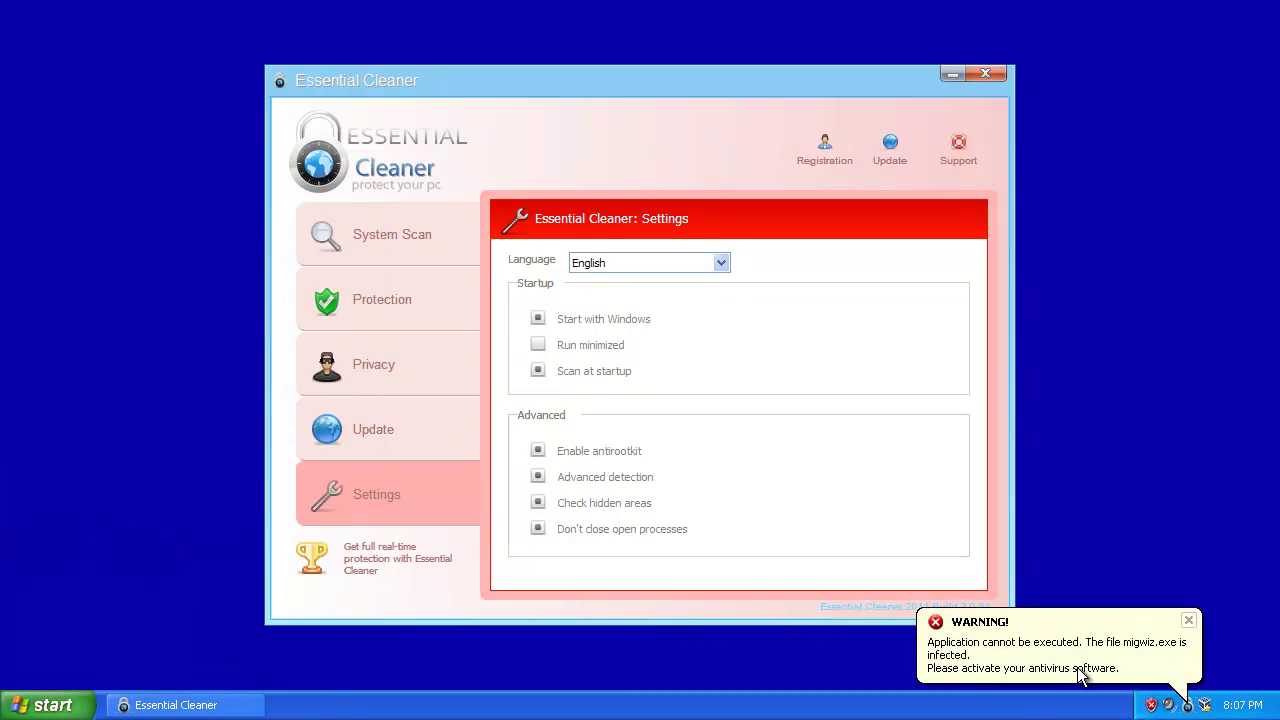
click(1192, 624)
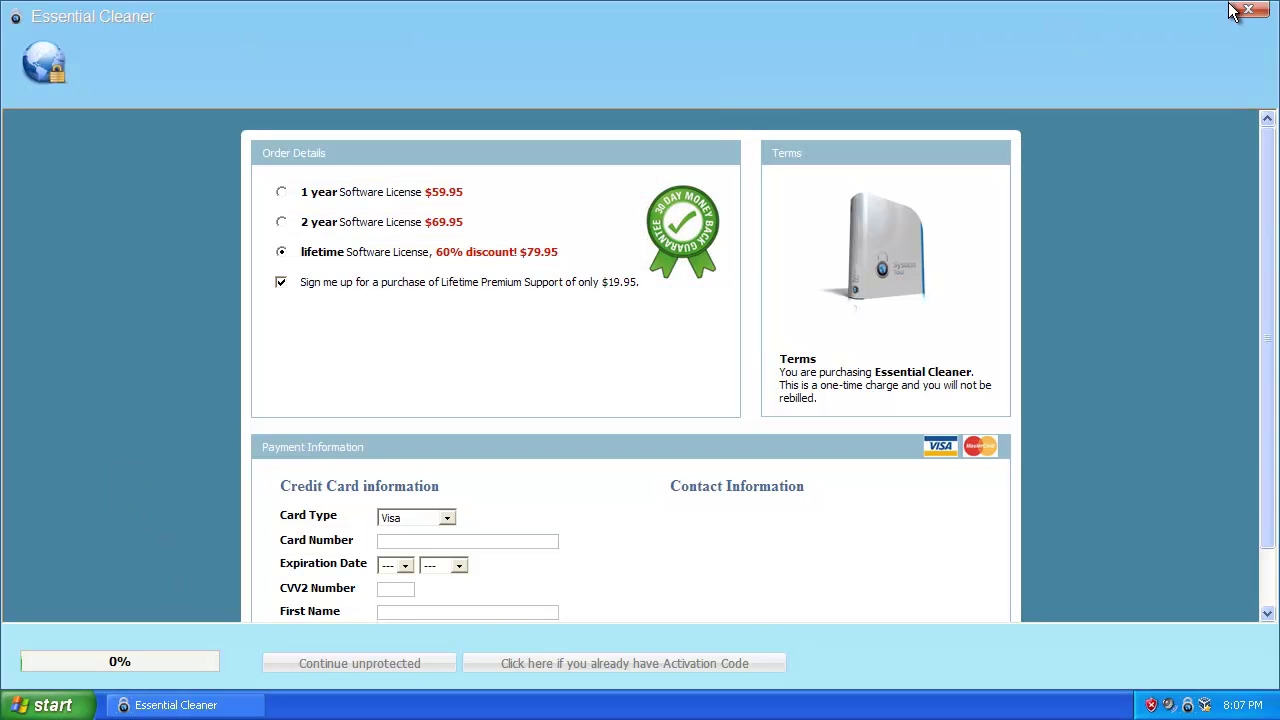
Dismiss the order window, continue unprotected, and run 'cmd' from the Run box
click(1248, 9)
click(561, 384)
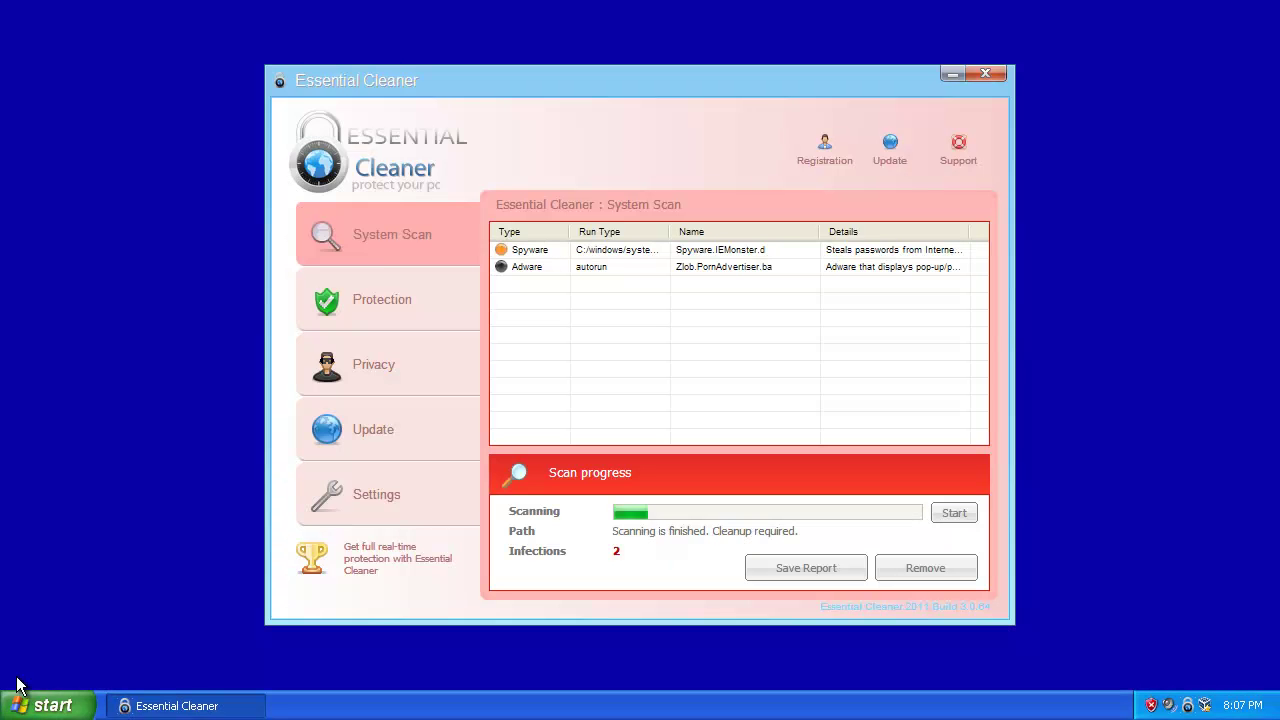
click(45, 705)
click(295, 614)
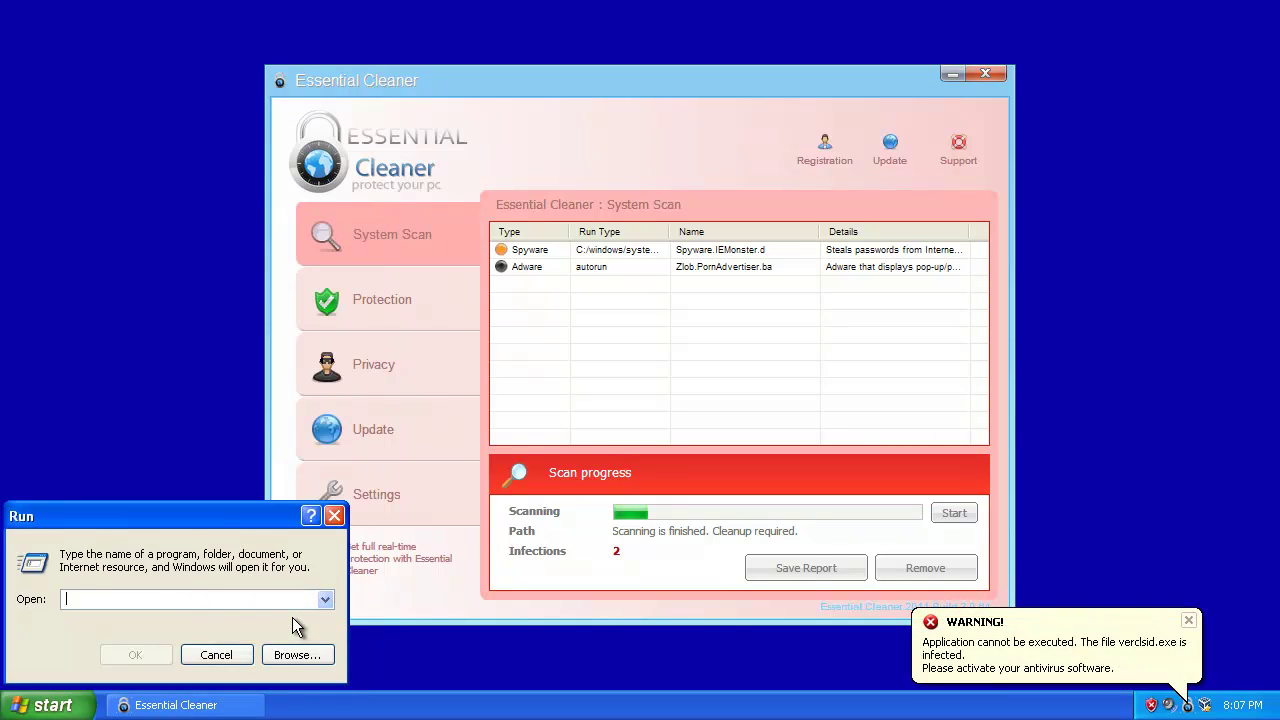
text(cmd)
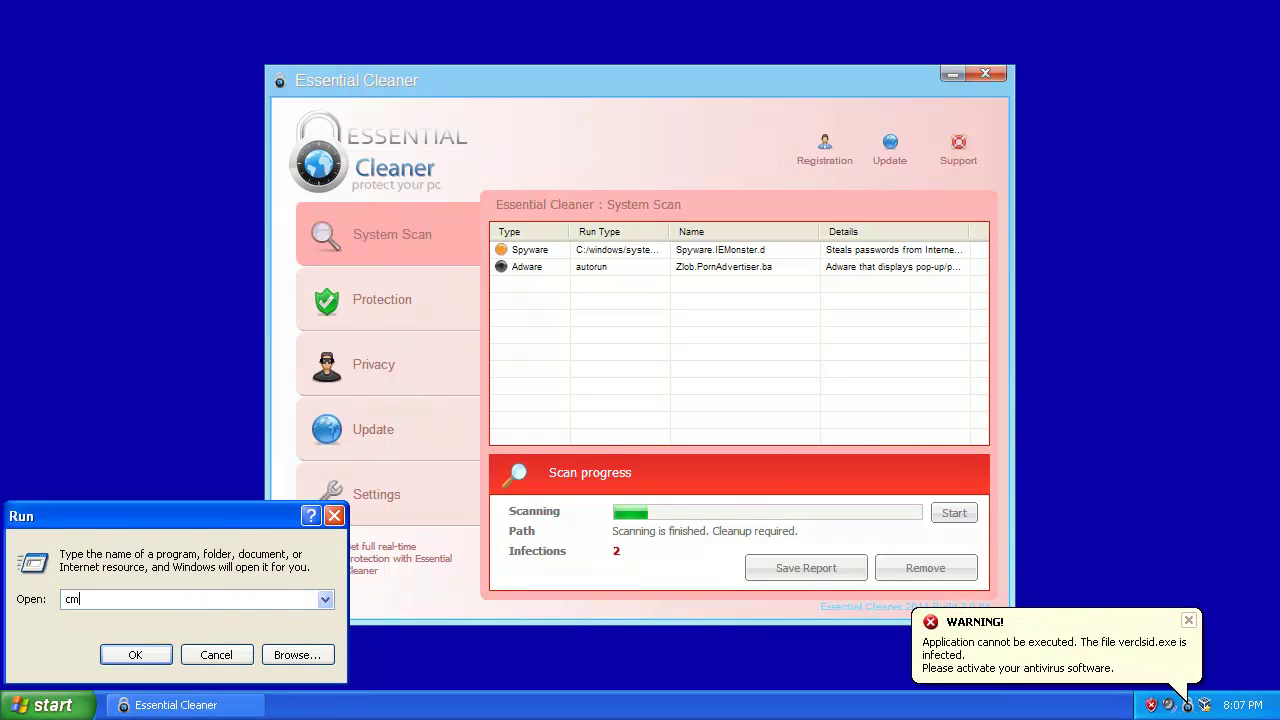
key(Return)
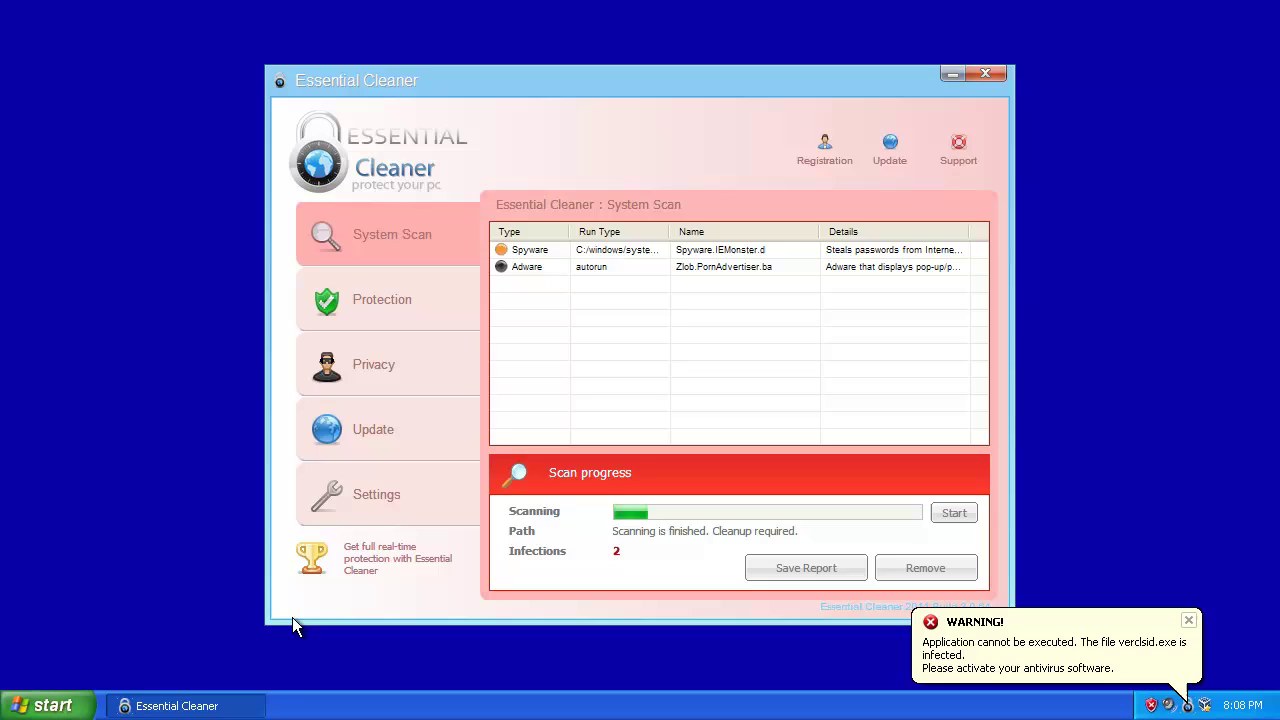
Try launching 'regedit' from the Run box
click(45, 705)
click(240, 614)
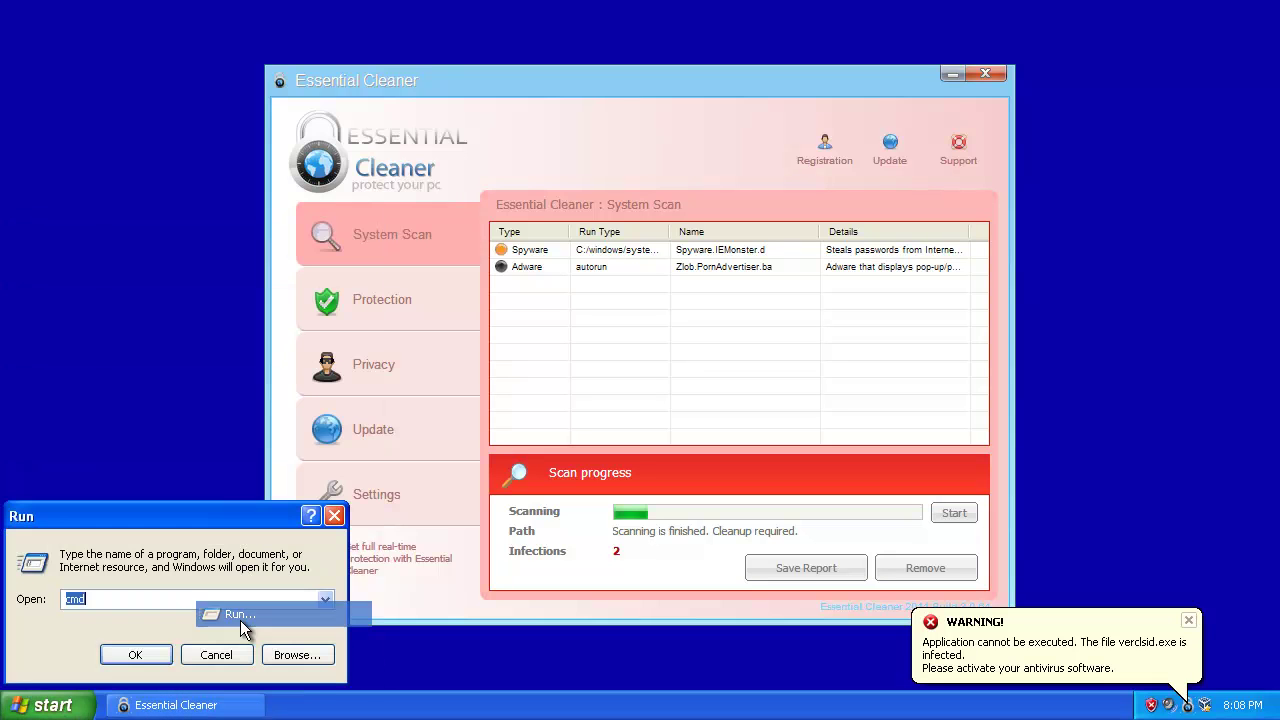
text(regedit)
key(Return)
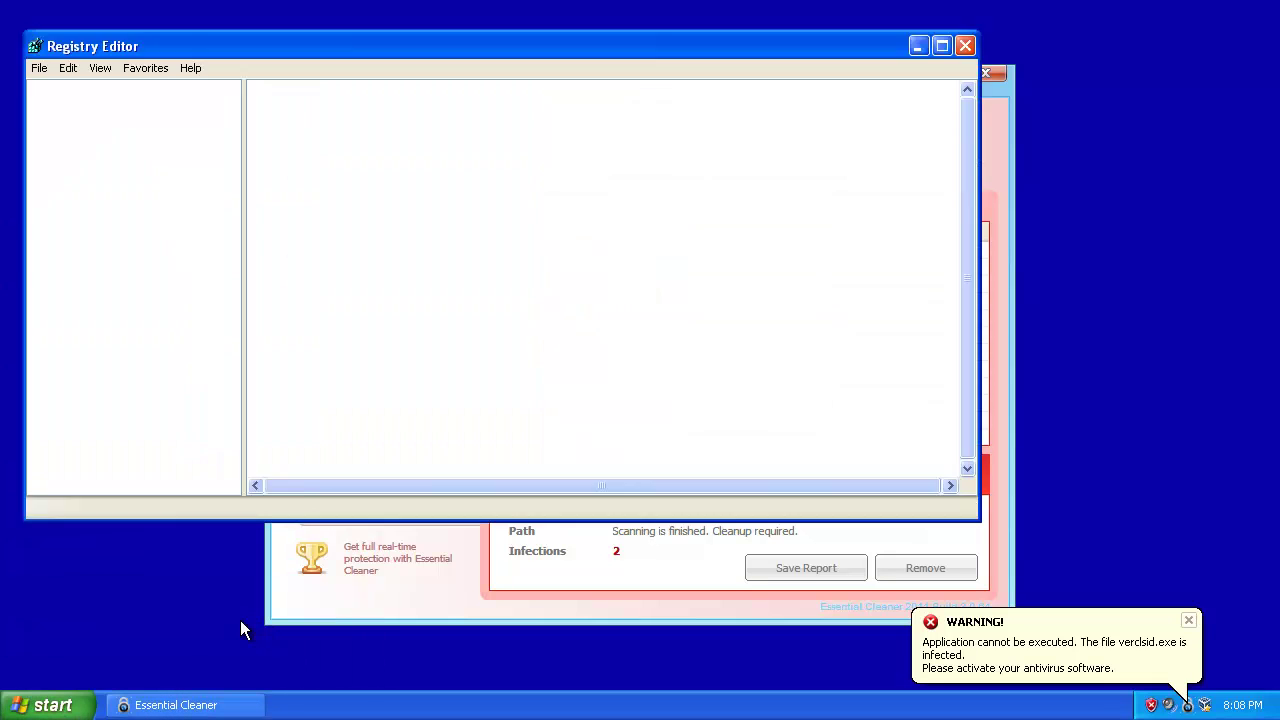
Launch Solitaire from All Programs > Games
click(45, 705)
mouse_move(78, 645)
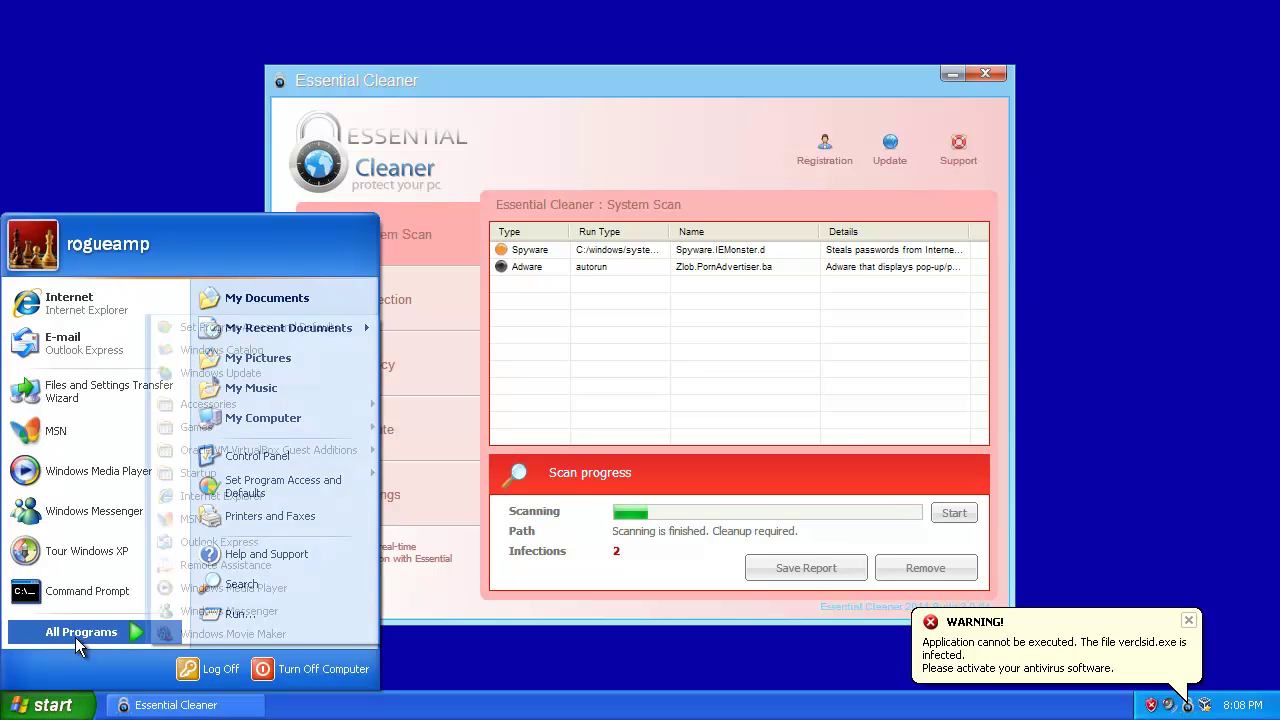
mouse_move(108, 627)
mouse_move(230, 427)
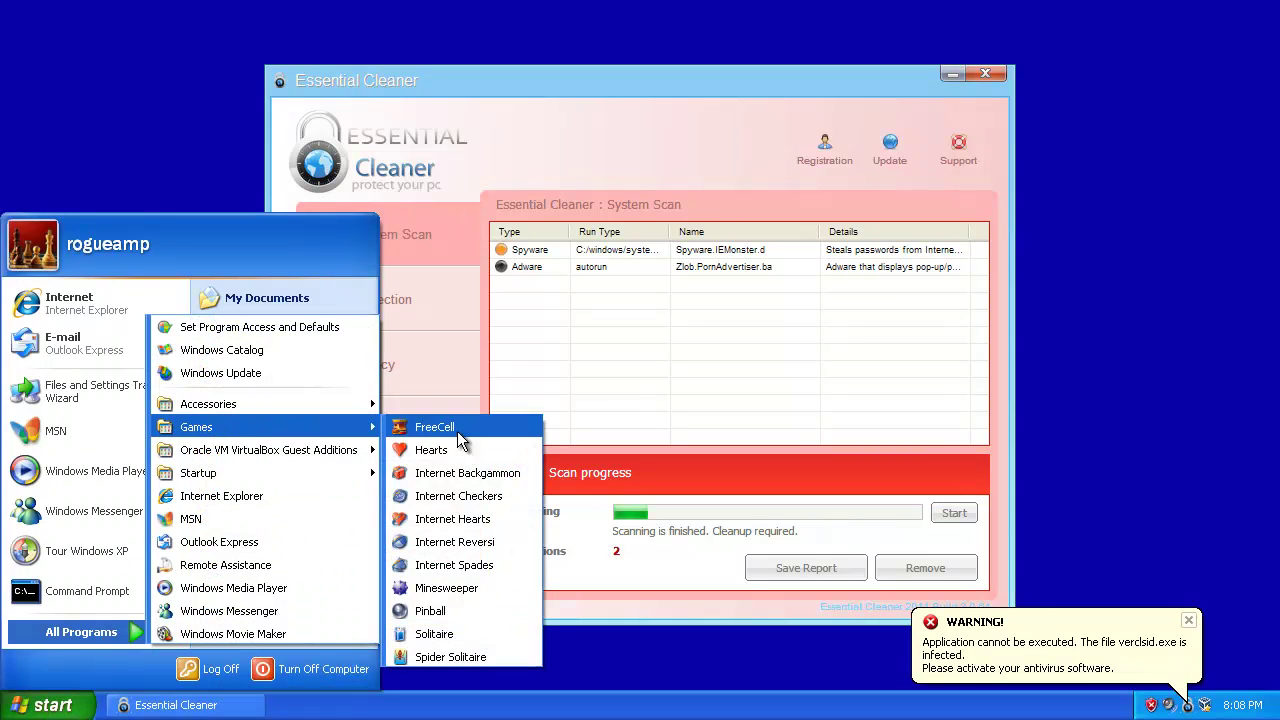
click(443, 636)
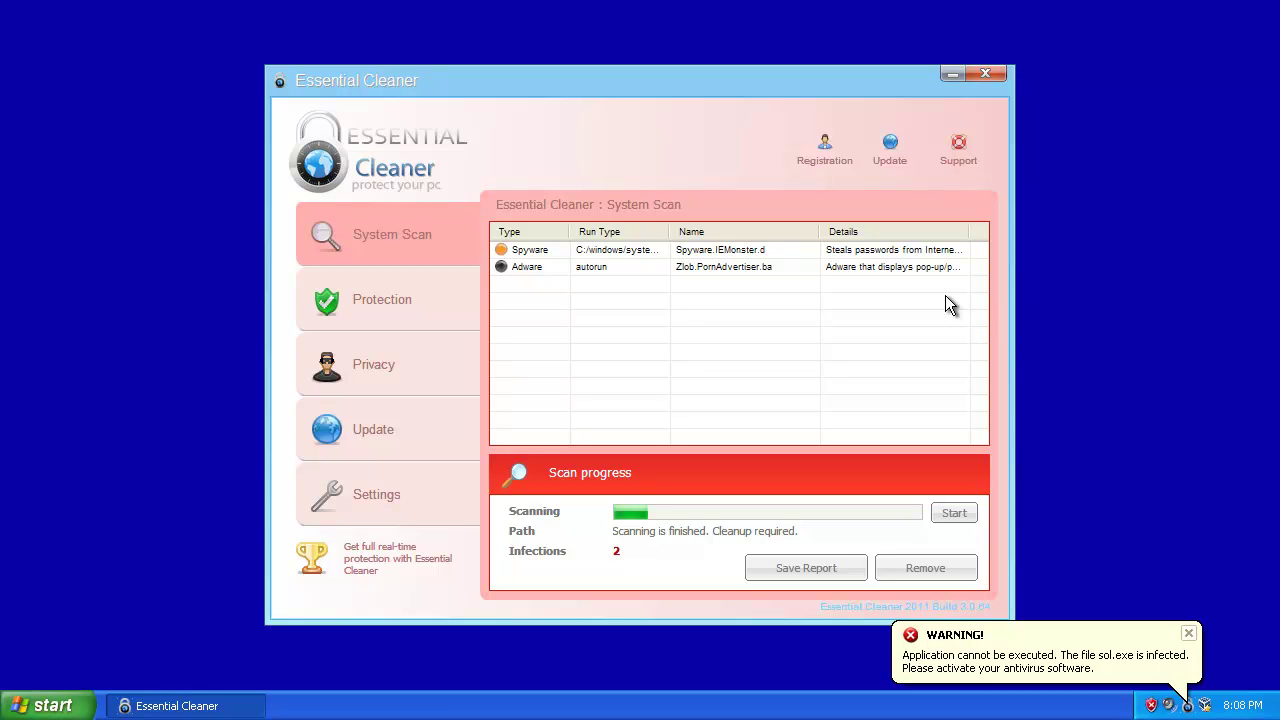
Launch Internet Explorer to MSN.com, postponing IE8 setup with 'Ask me later' and closing the welcome tab
click(45, 705)
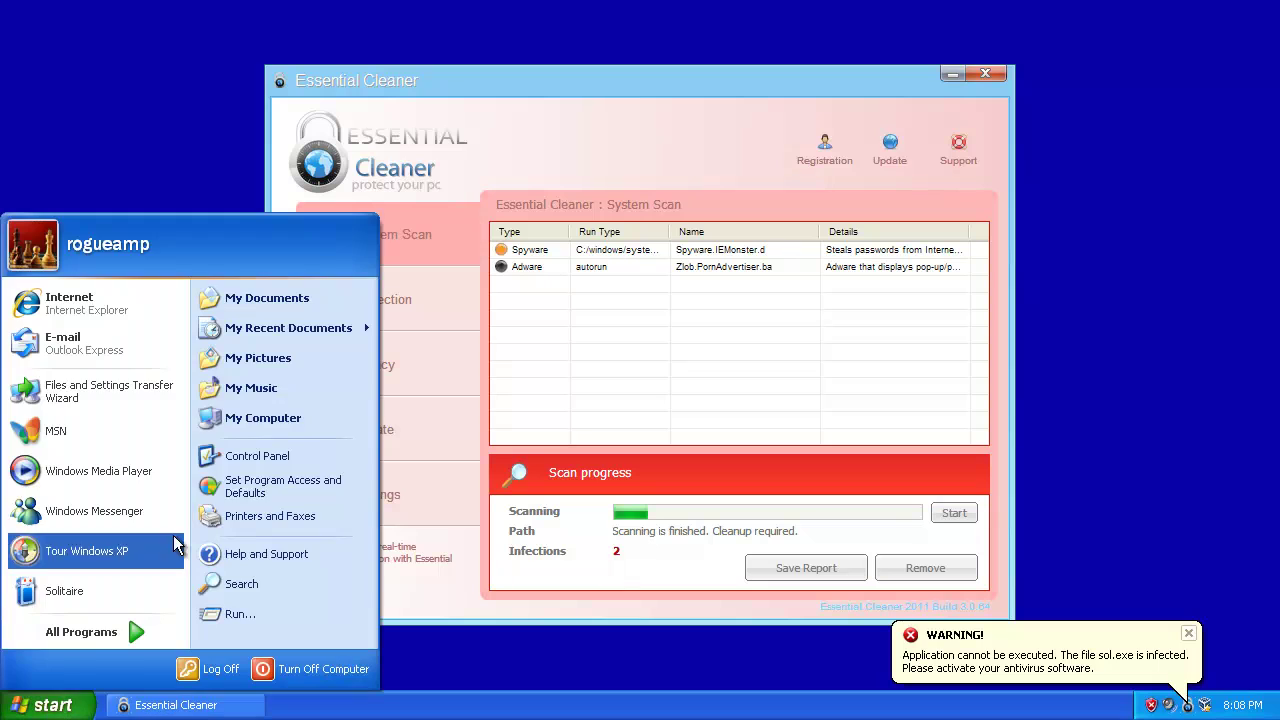
click(105, 318)
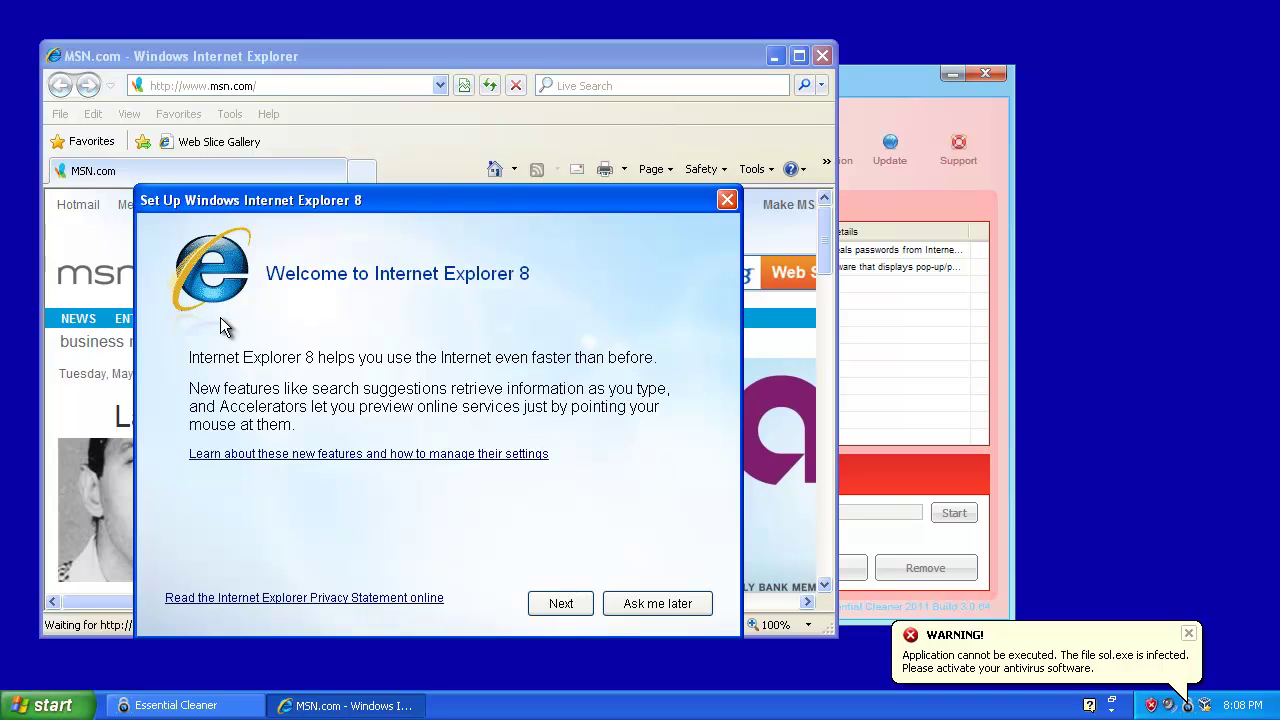
click(672, 604)
middle_click(318, 166)
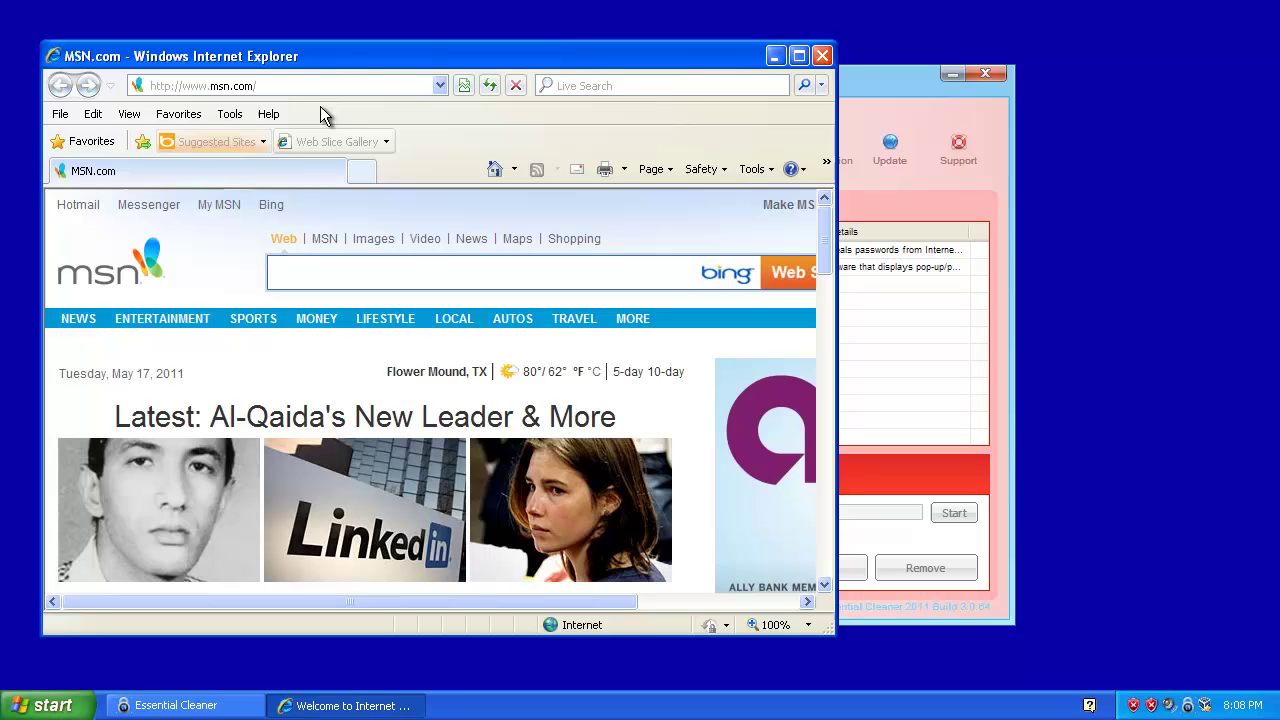
Navigate to google.com and search for 'rkill'
click(295, 85)
text(google.com)
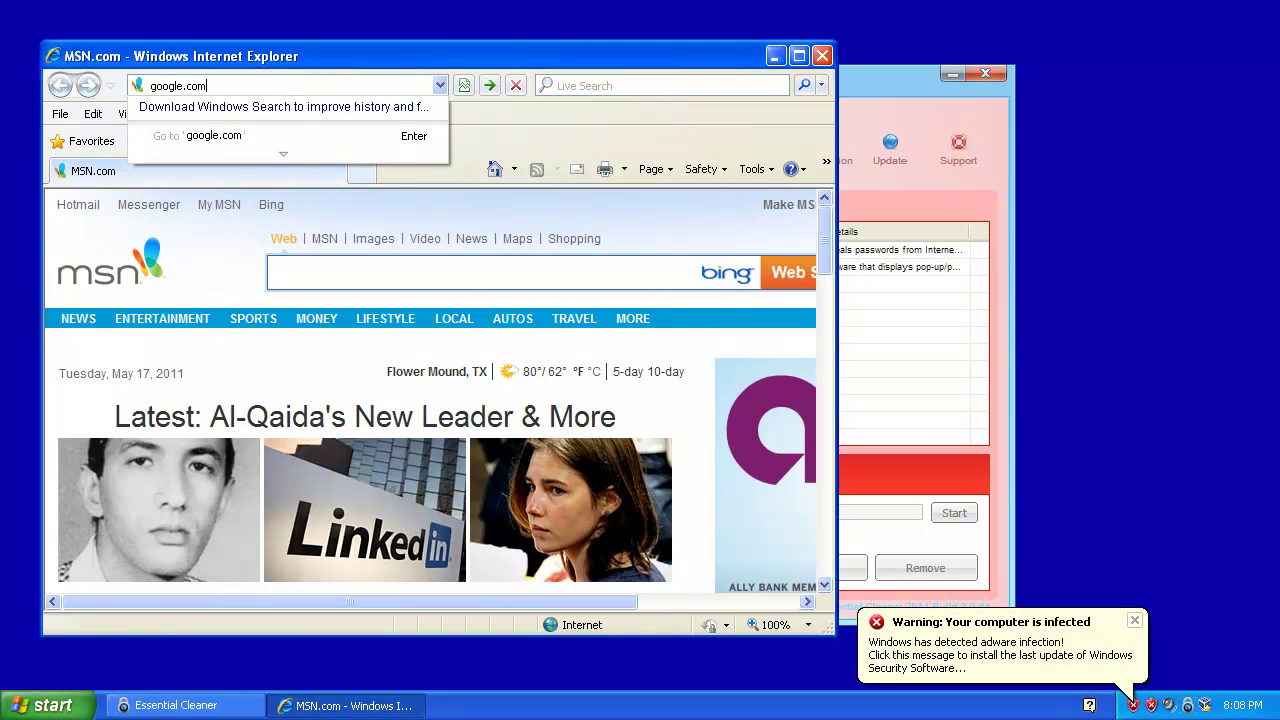
key(Return)
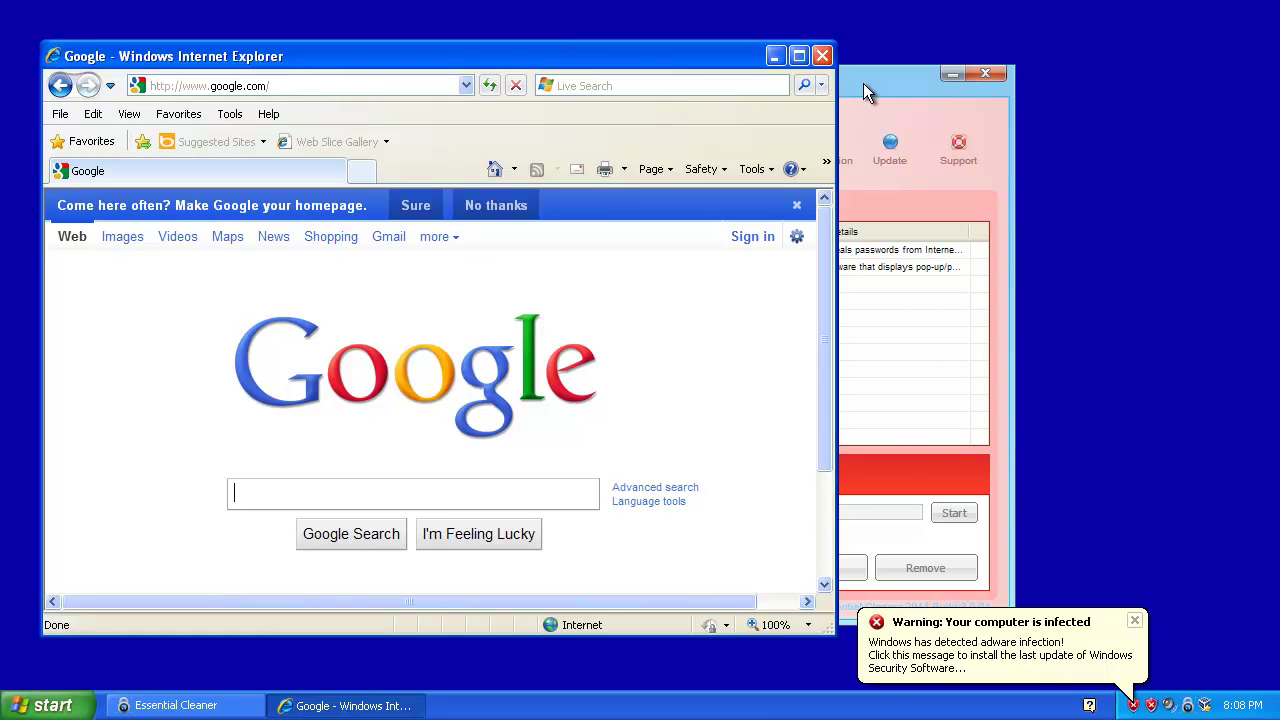
click(902, 86)
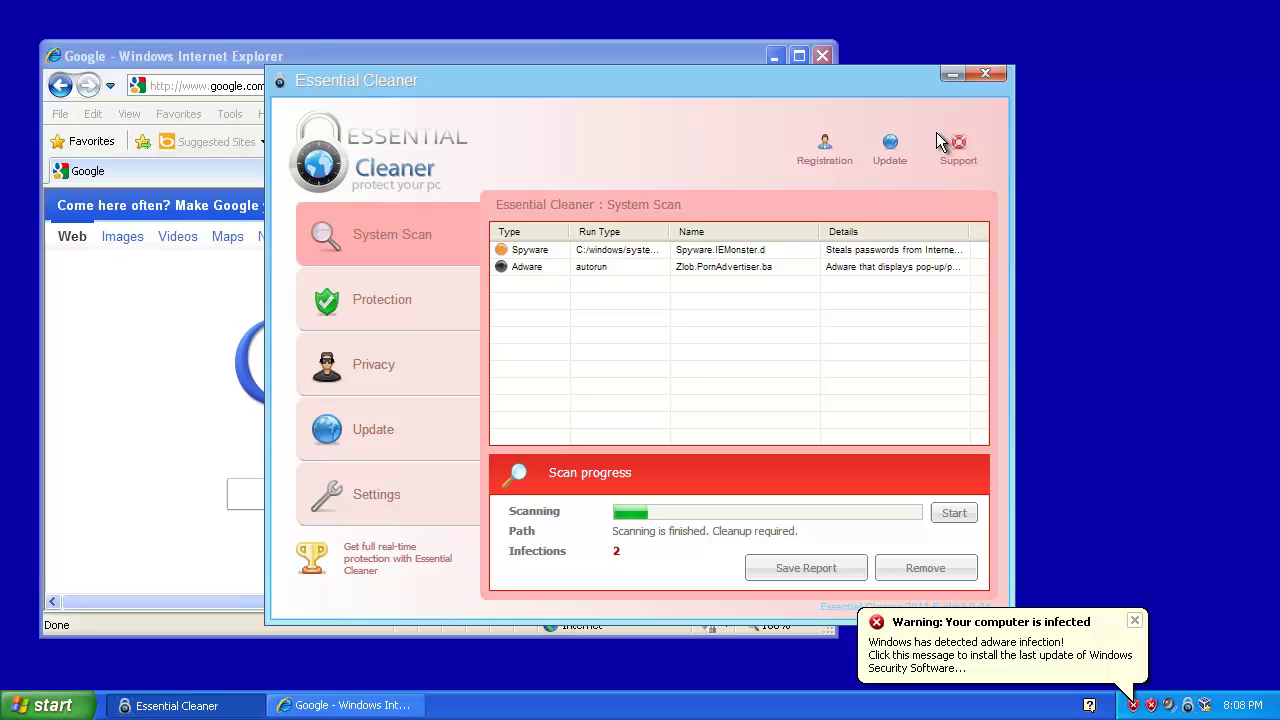
click(191, 55)
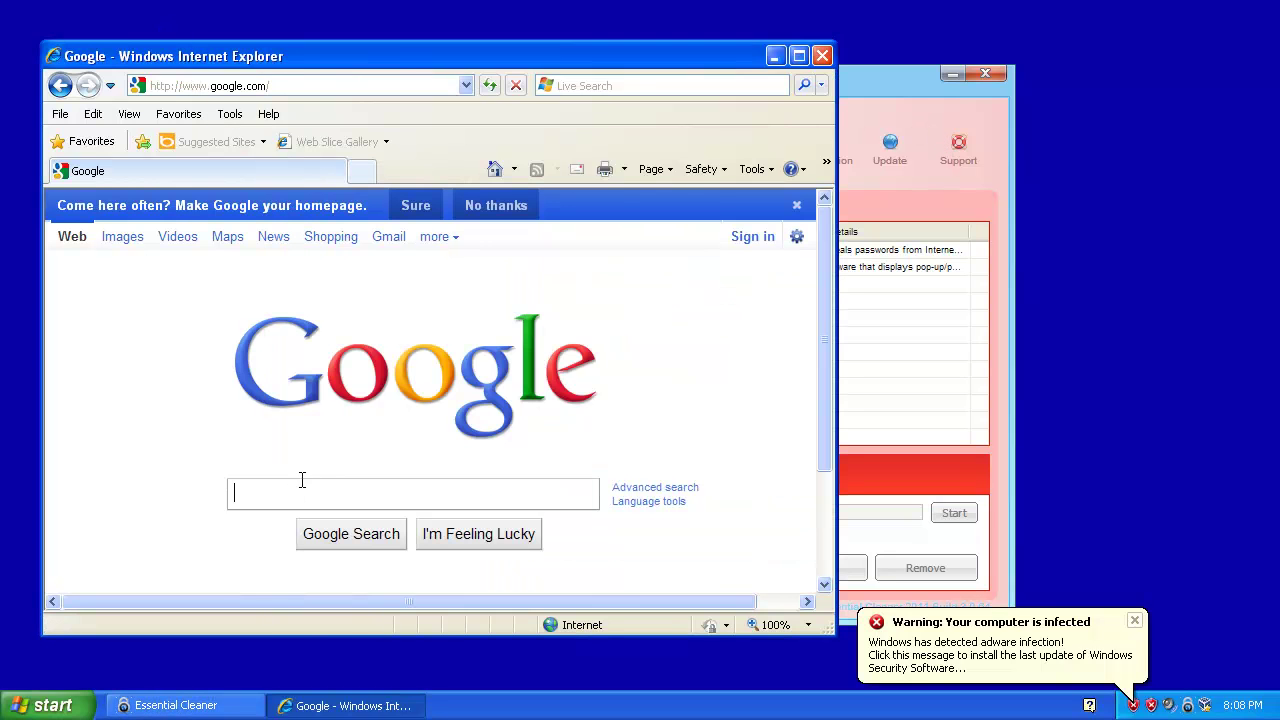
text(rkill)
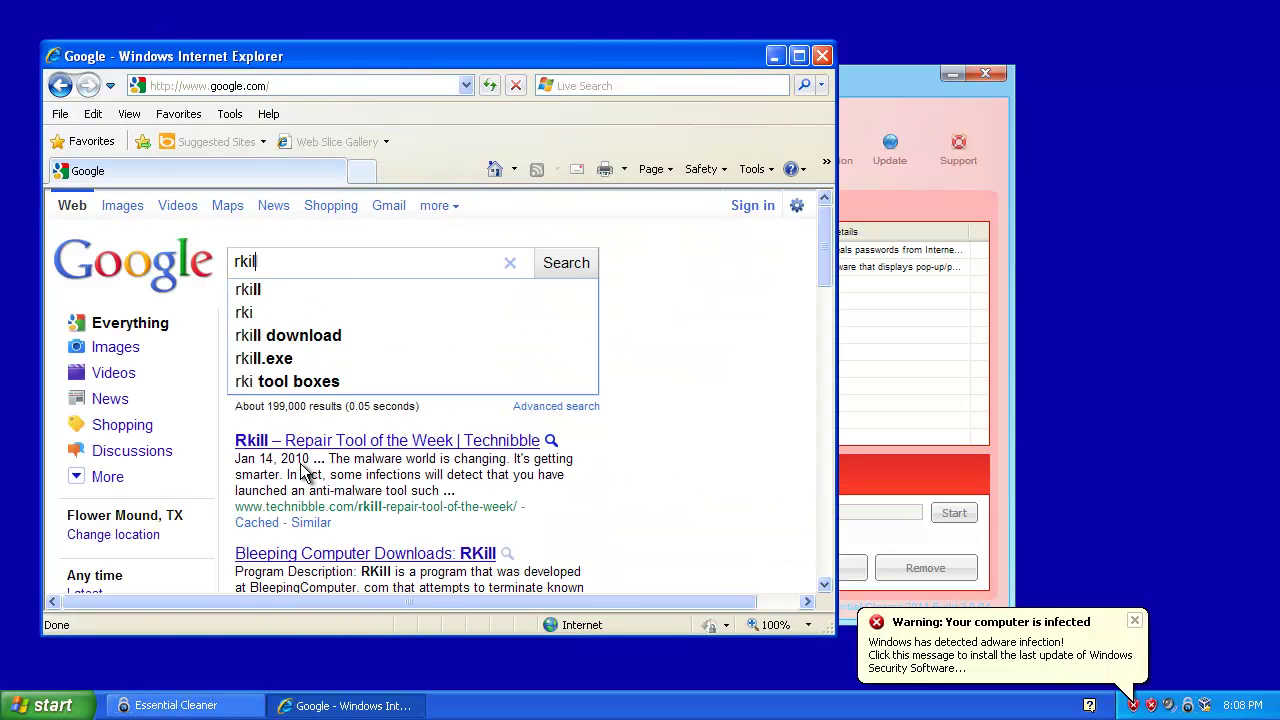
key(Return)
Open the Bleeping Computer RKill result and locate the iExplore.exe download link
click(358, 466)
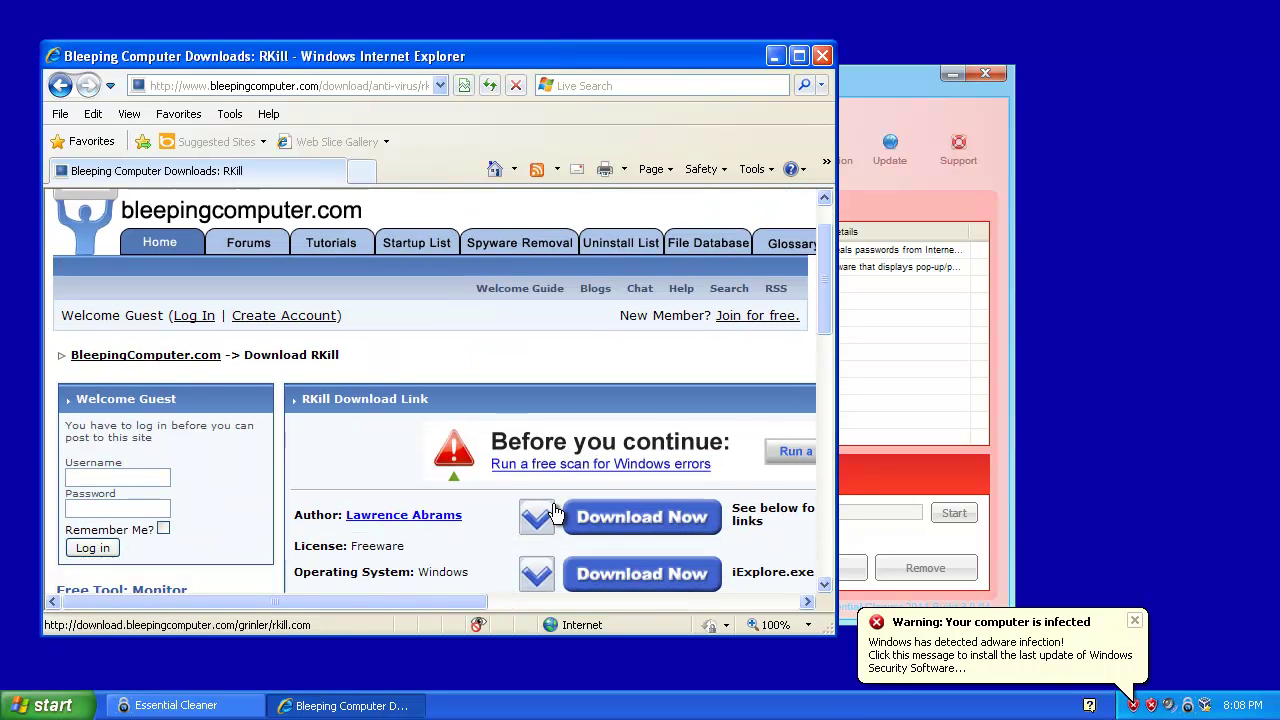
scroll(331, 640, down, 3)
drag(348, 605, 512, 605)
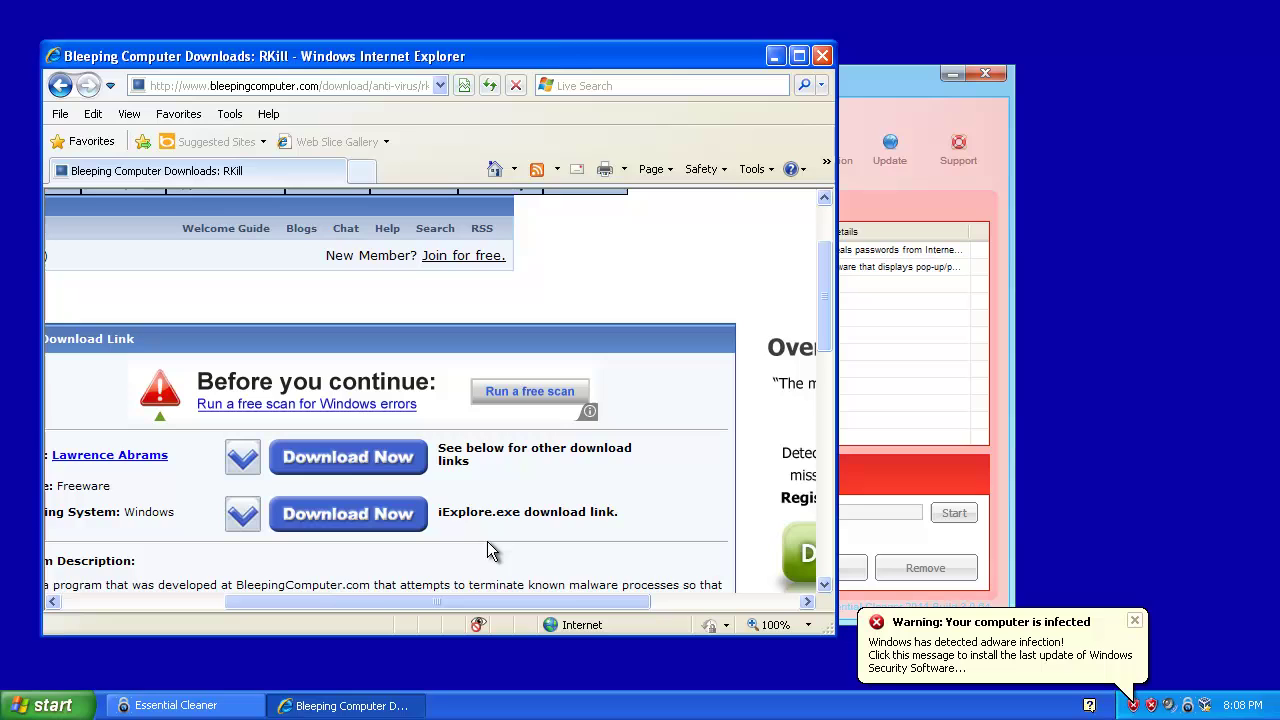
drag(443, 527, 620, 524)
Download iExplore.exe, save it to My Documents, and open the containing folder
click(384, 533)
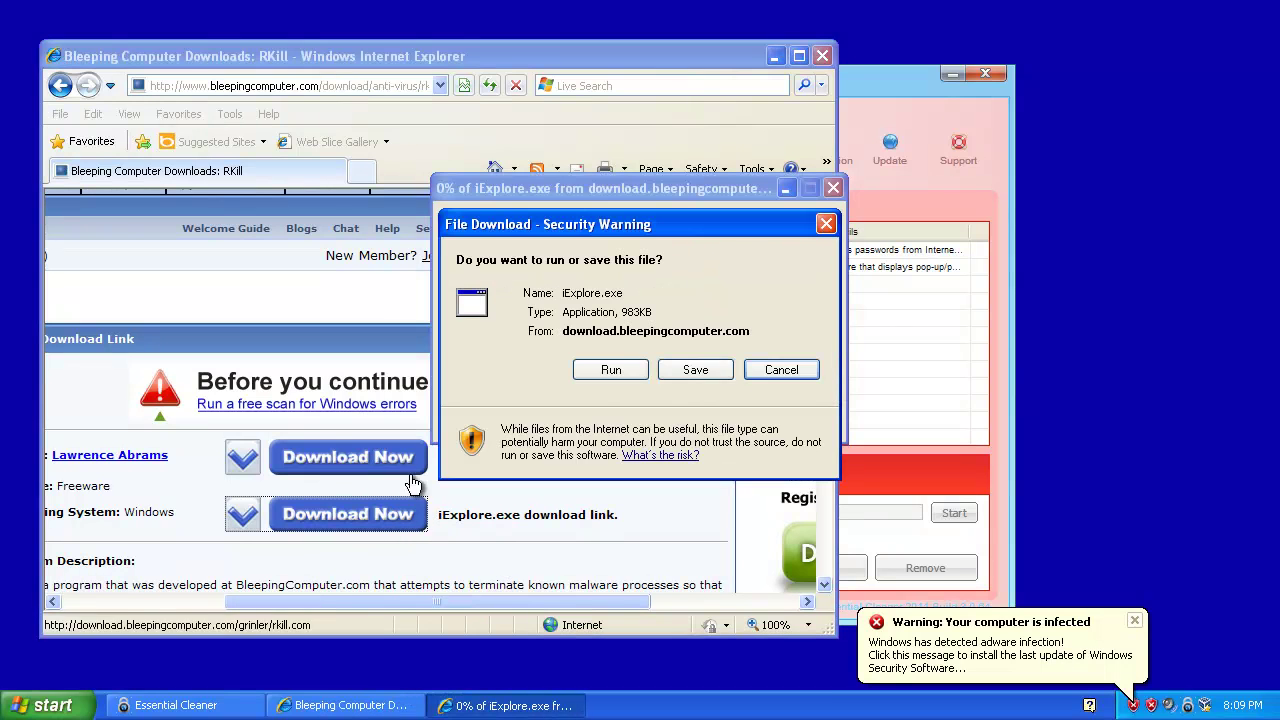
click(700, 369)
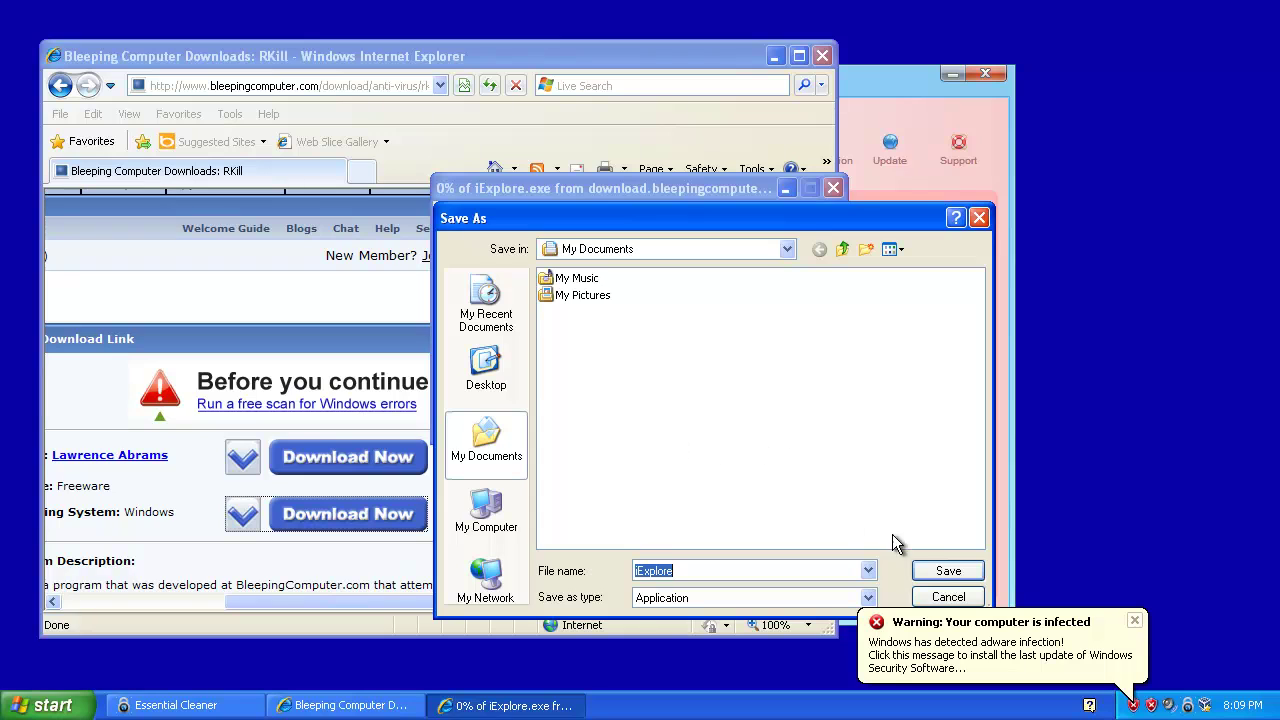
click(945, 568)
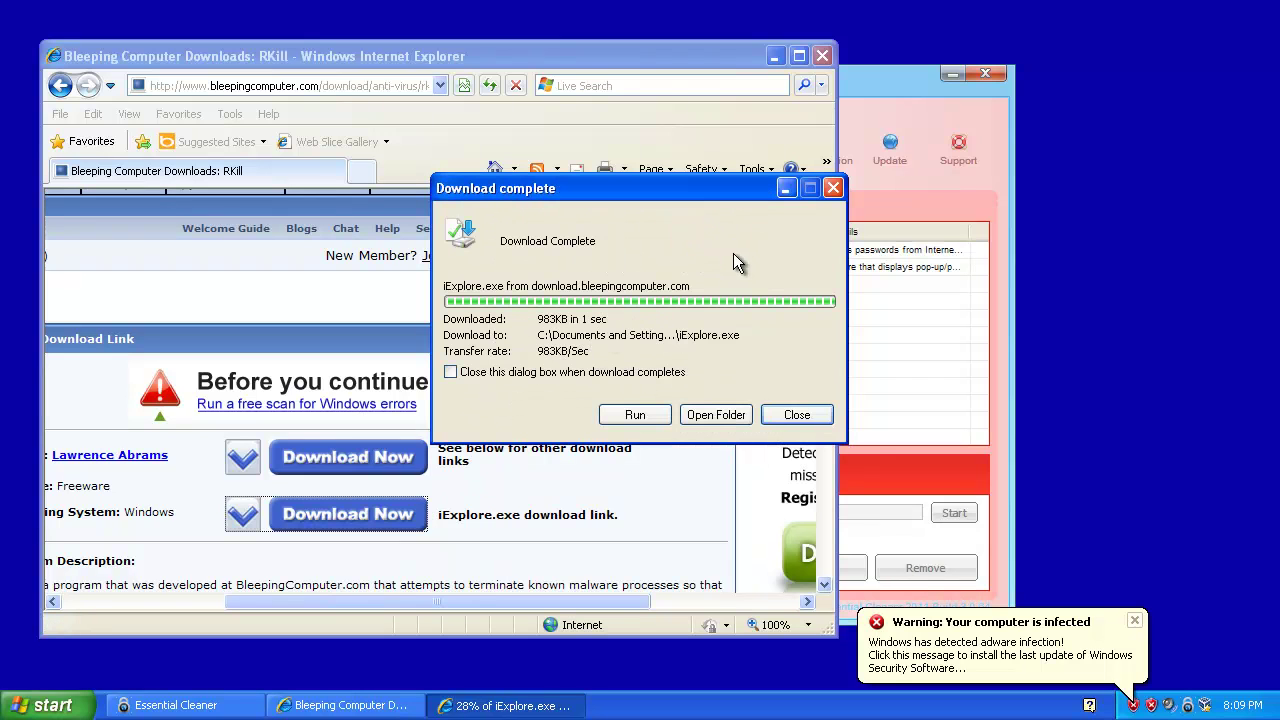
click(715, 414)
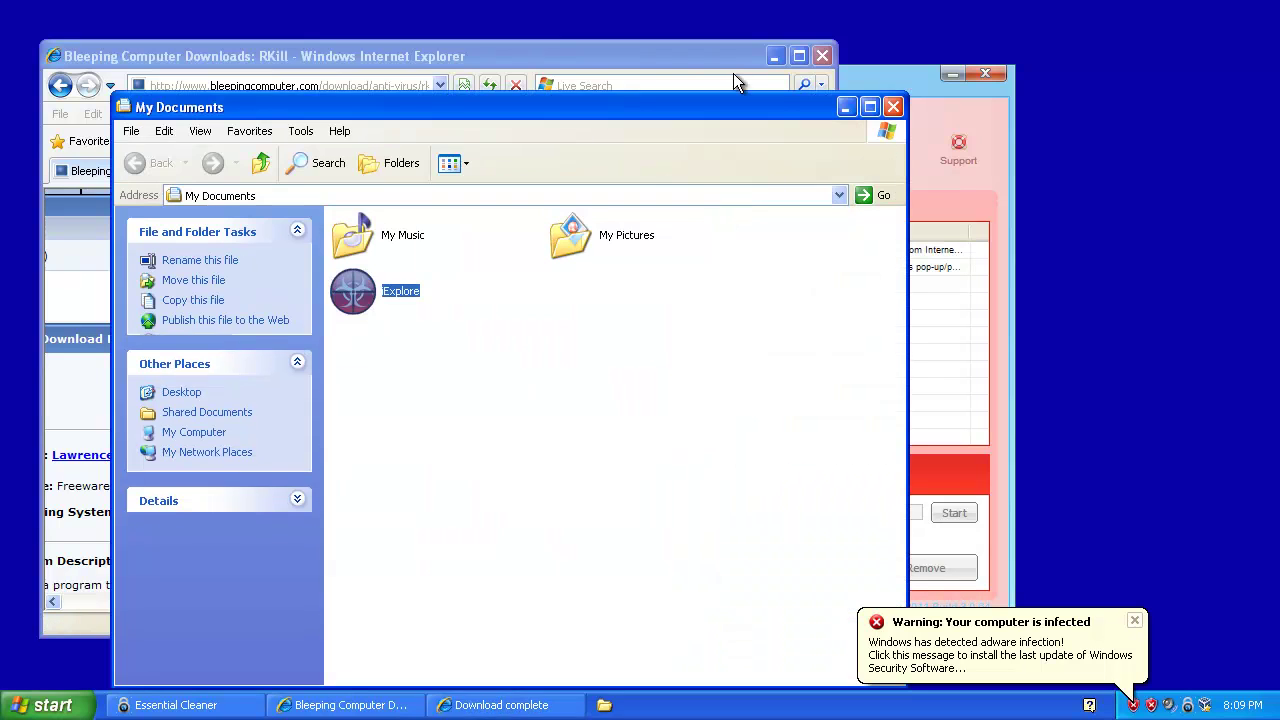
Close Internet Explorer, run the downloaded iExplore.exe past the security warning, and close My Documents
click(822, 56)
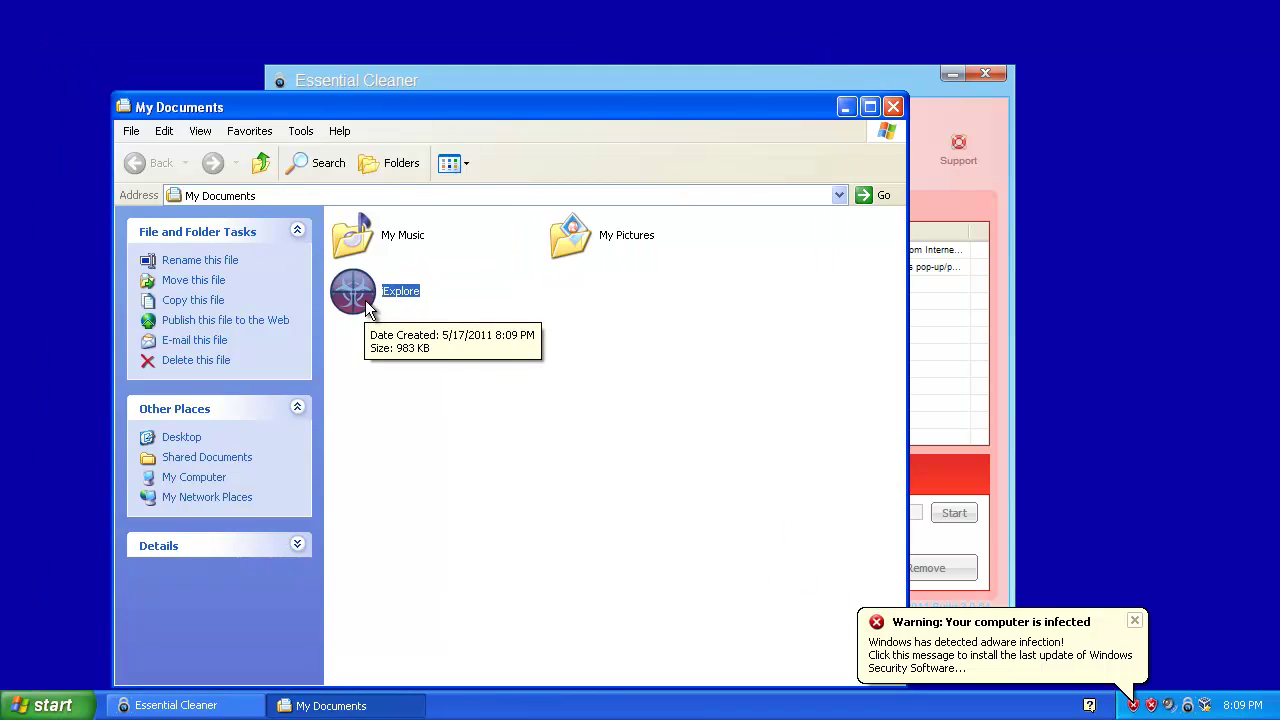
key(Return)
click(694, 369)
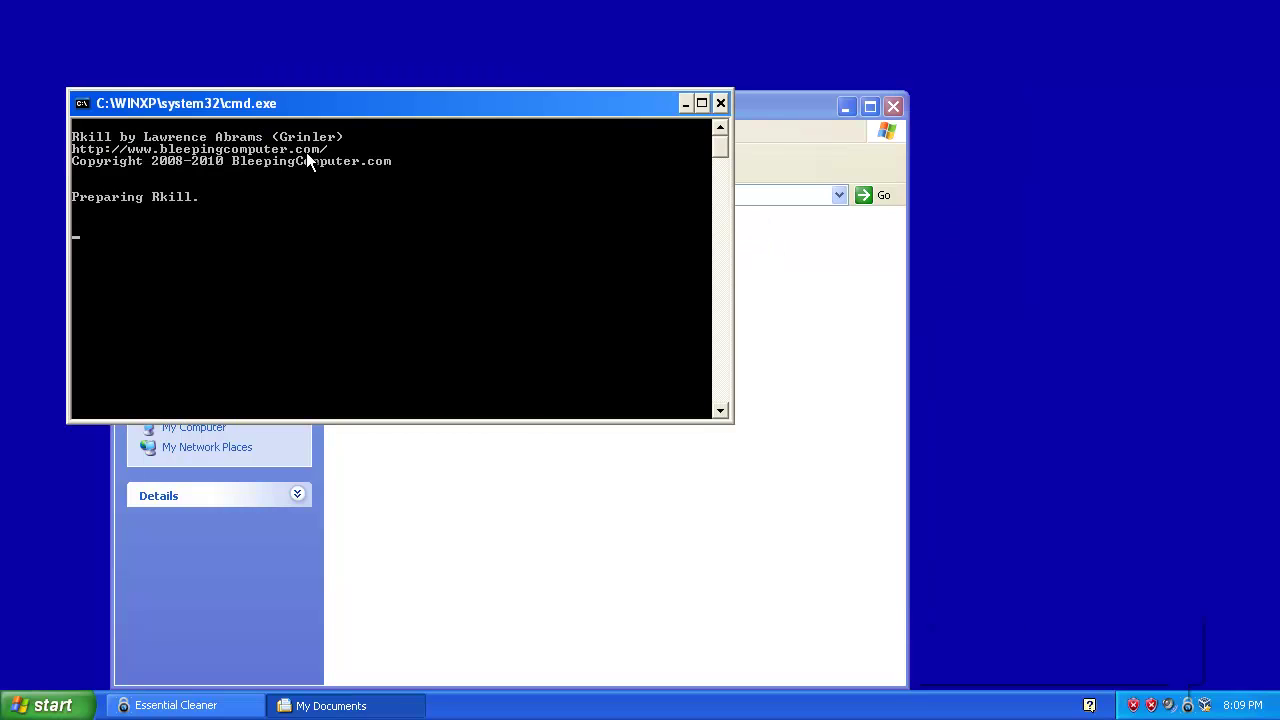
click(893, 105)
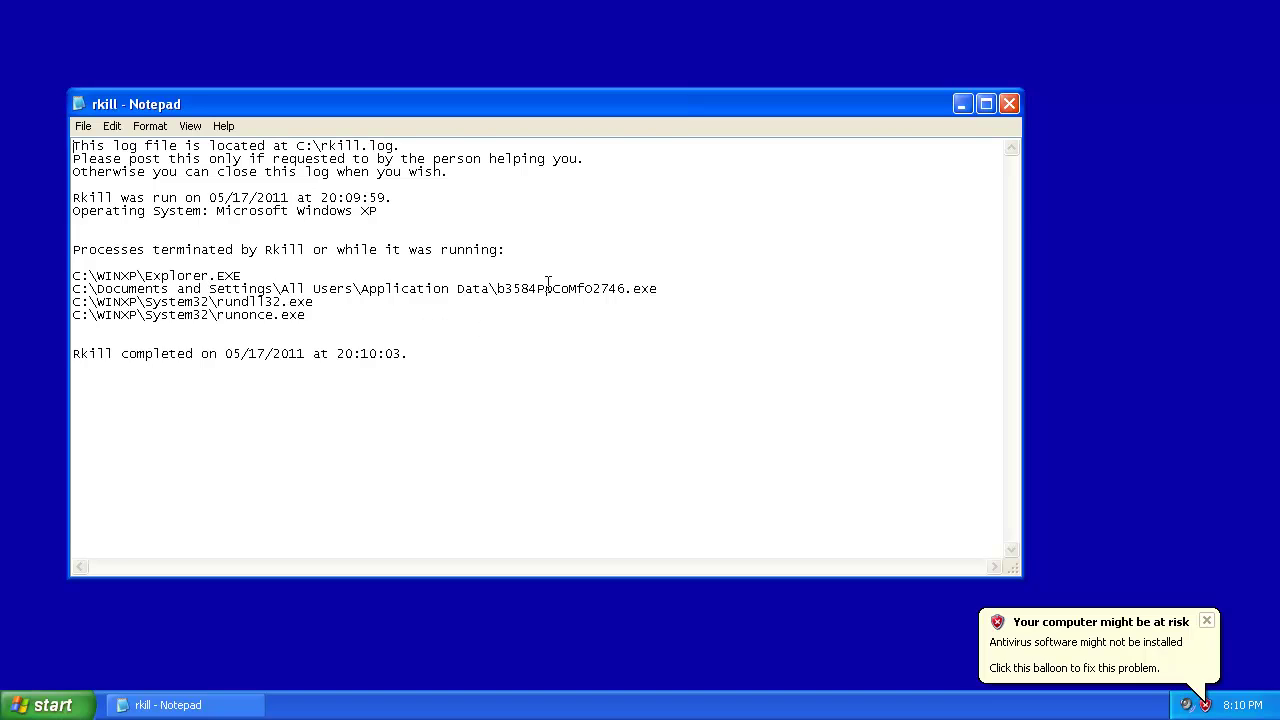
Select the terminated process lines in rkill.log, then close Notepad
drag(72, 288, 697, 300)
click(760, 363)
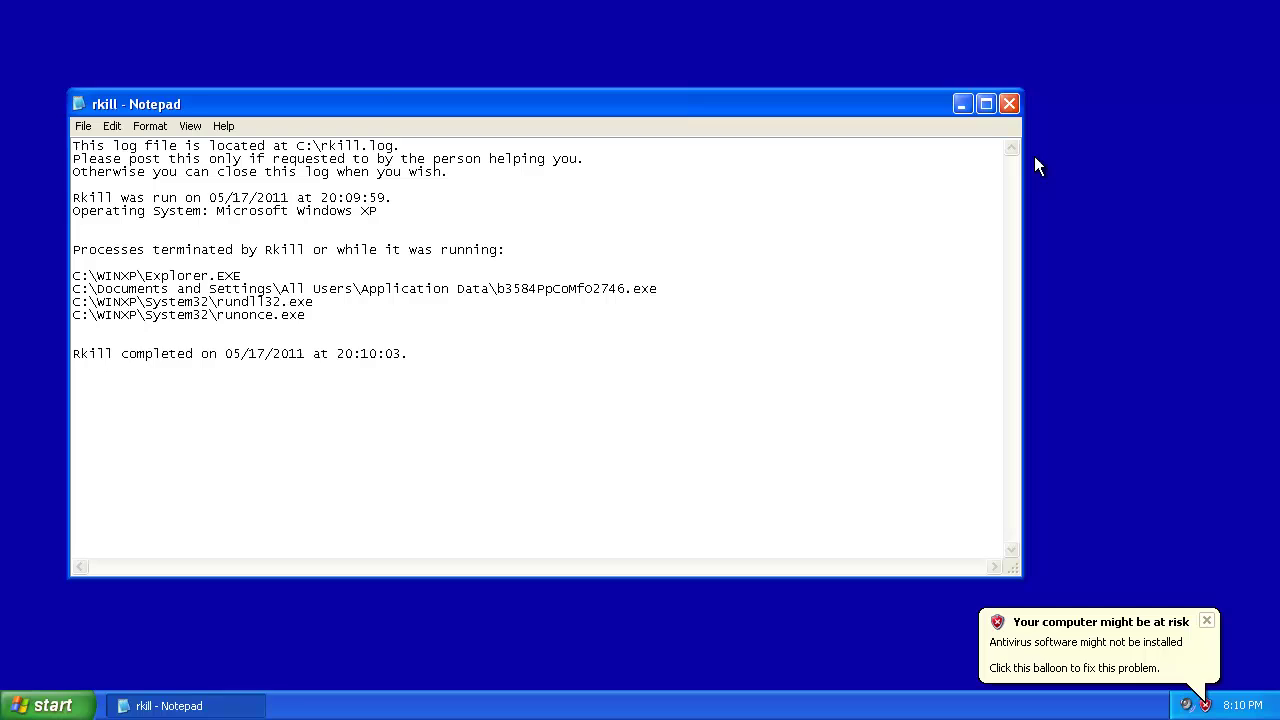
click(1010, 104)
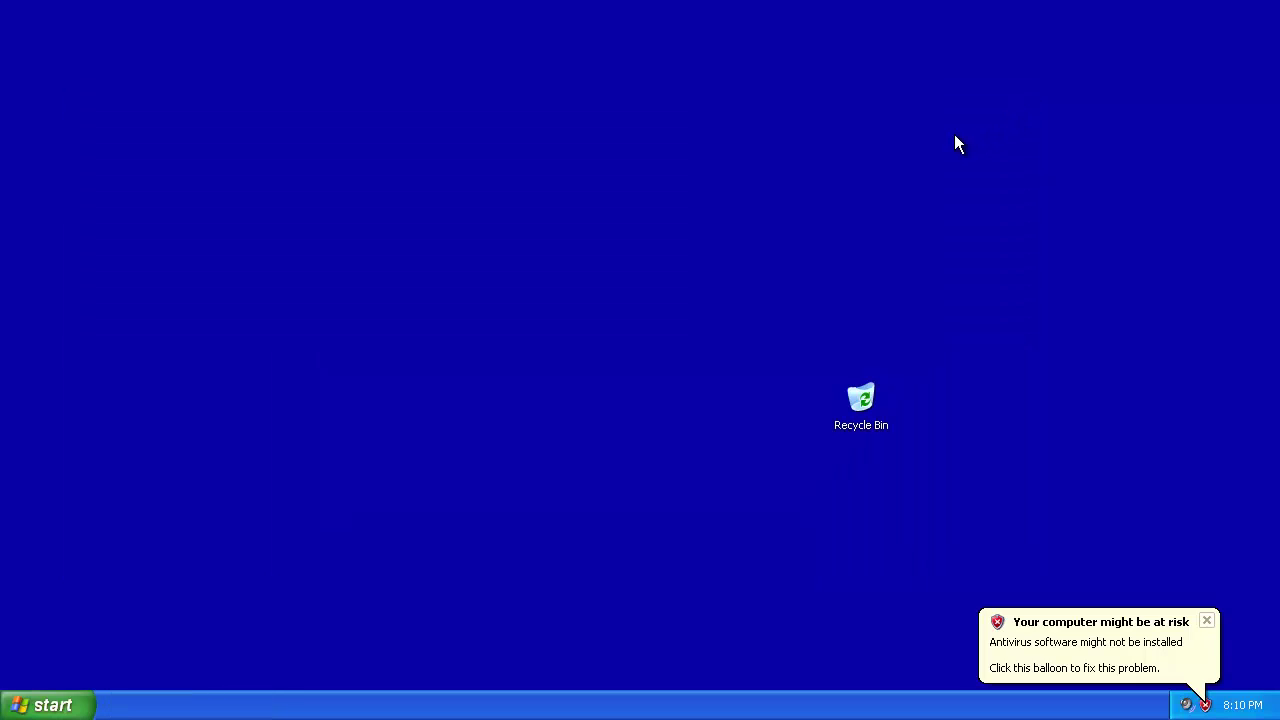
Launch Internet Explorer, go to google.com and search for 'mbam'
click(55, 705)
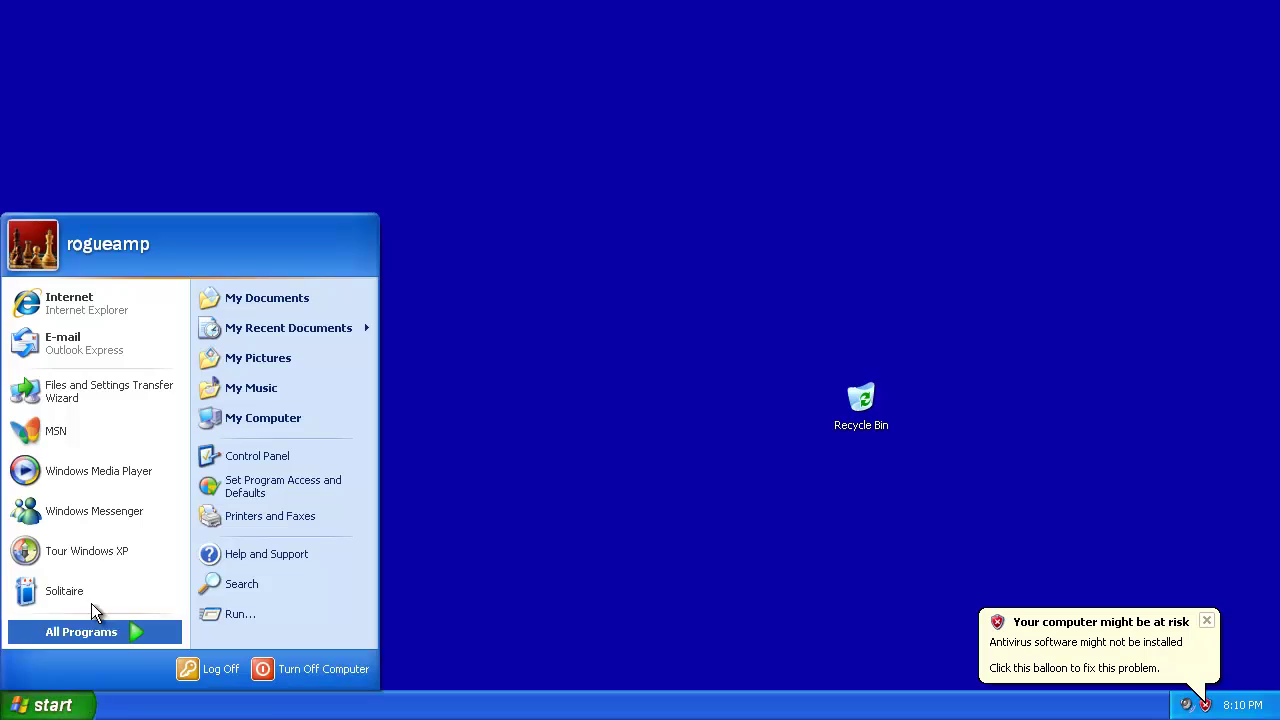
click(150, 303)
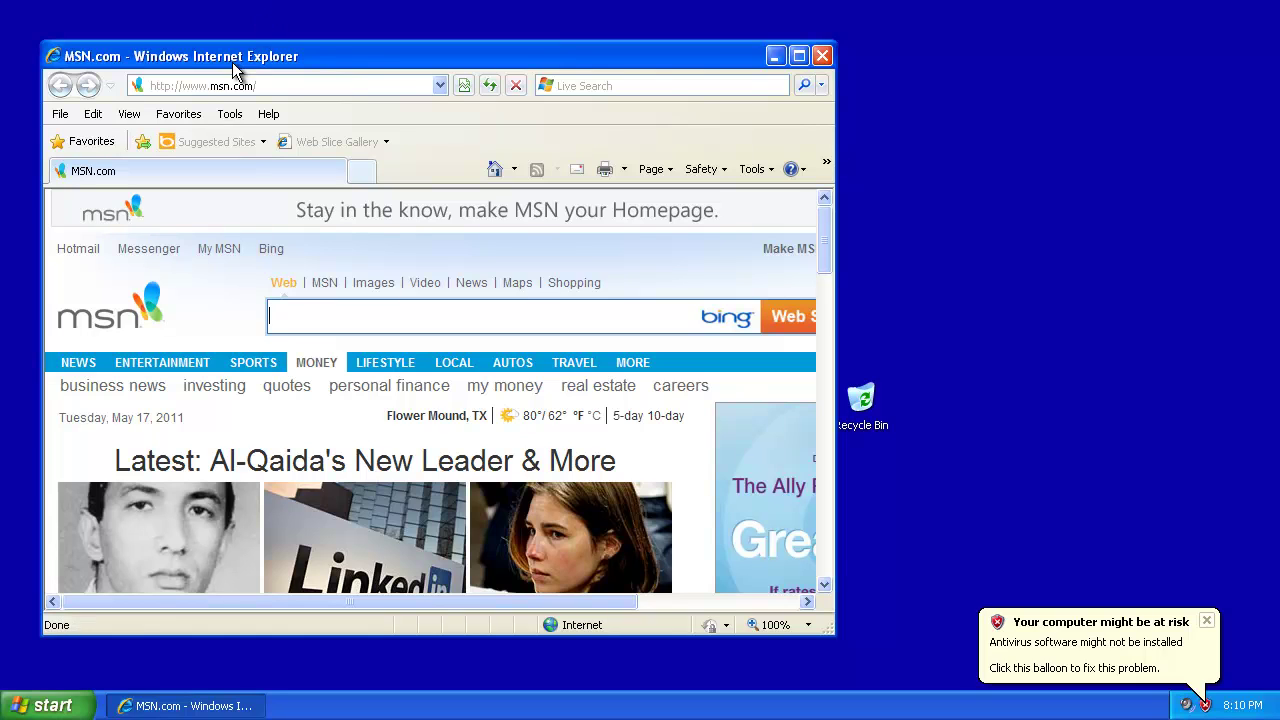
click(226, 87)
text(google.com)
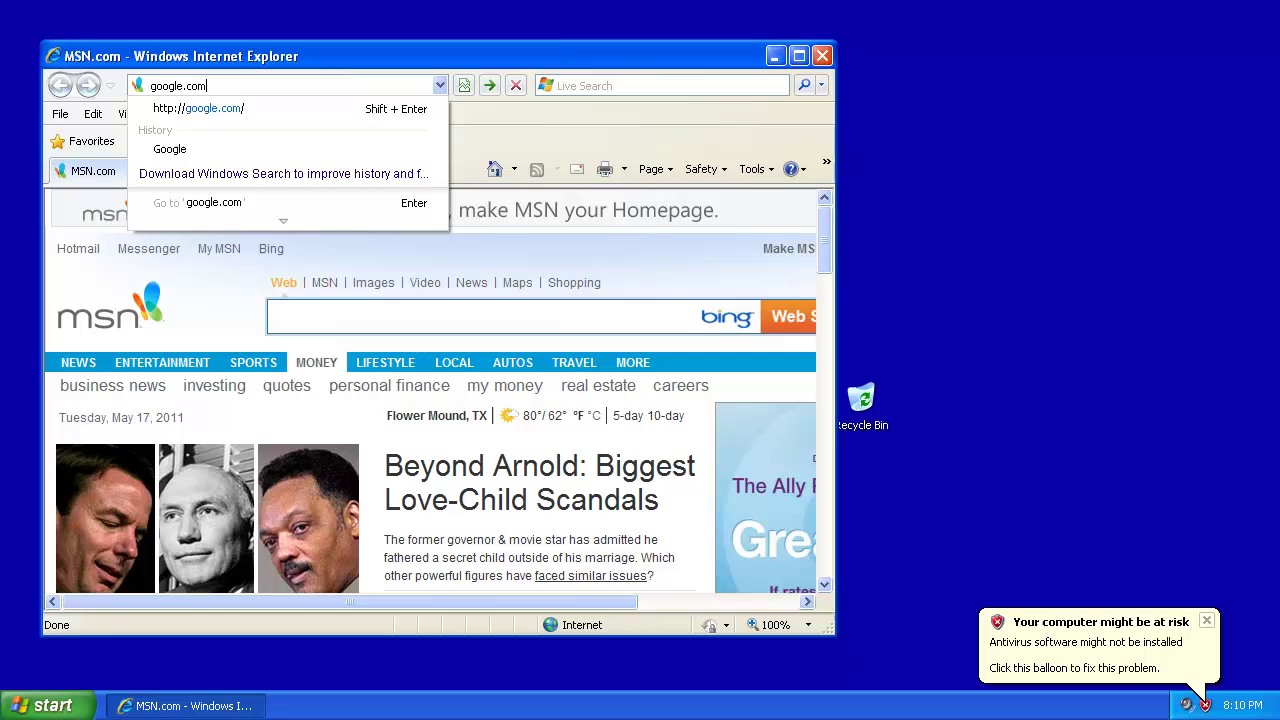
key(Return)
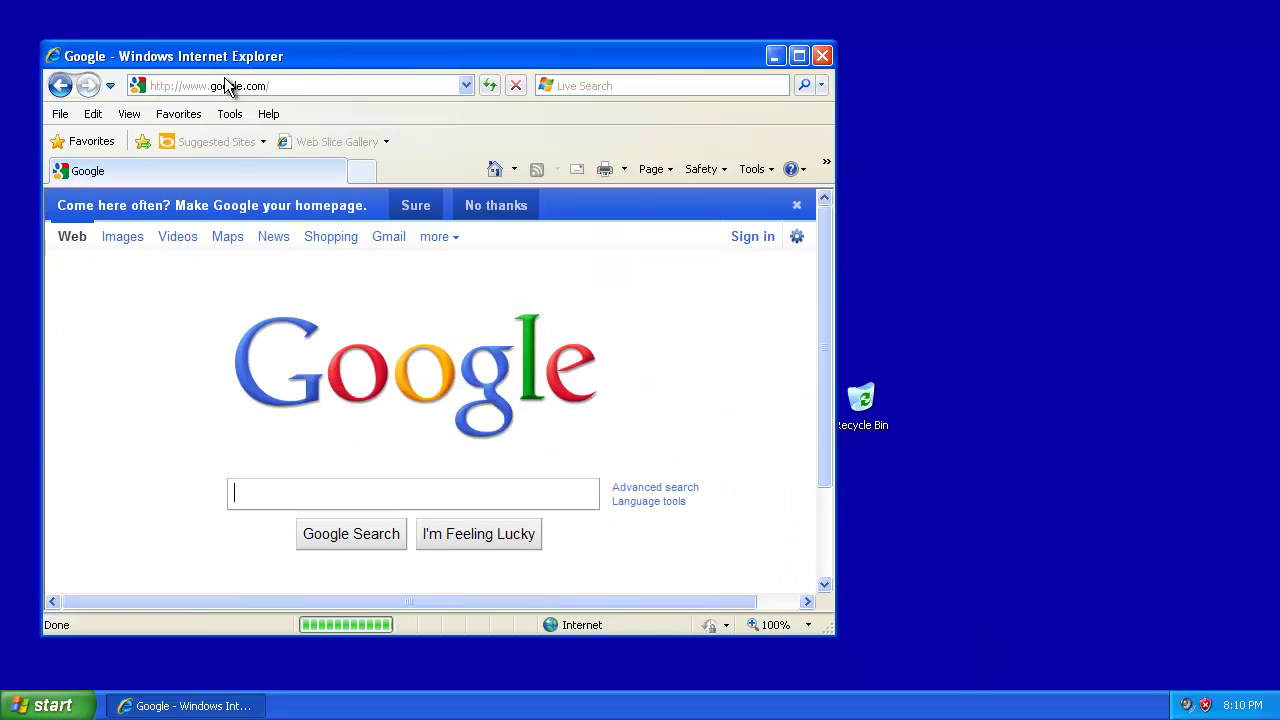
text(mbam)
key(Return)
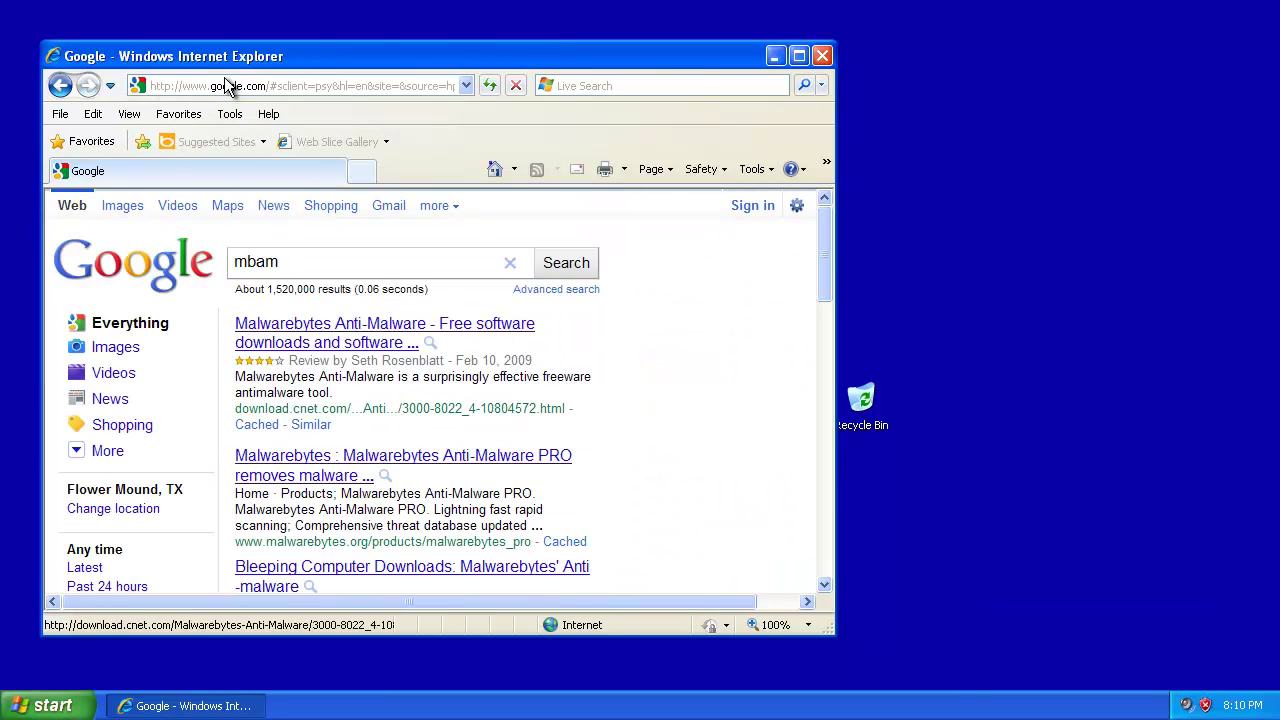
Open the CNET Download.com Malwarebytes Anti-Malware page and start the installer download
click(331, 350)
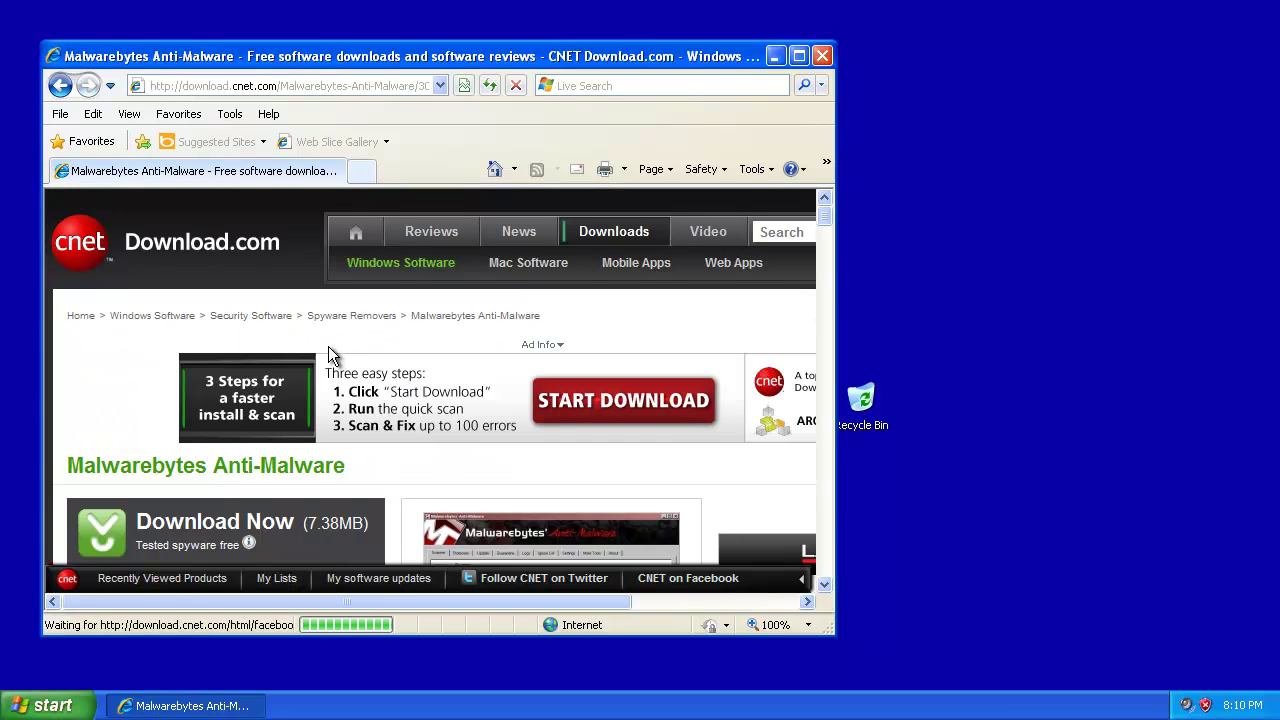
scroll(340, 380, down, 1)
scroll(349, 398, down, 2)
scroll(239, 372, up, 1)
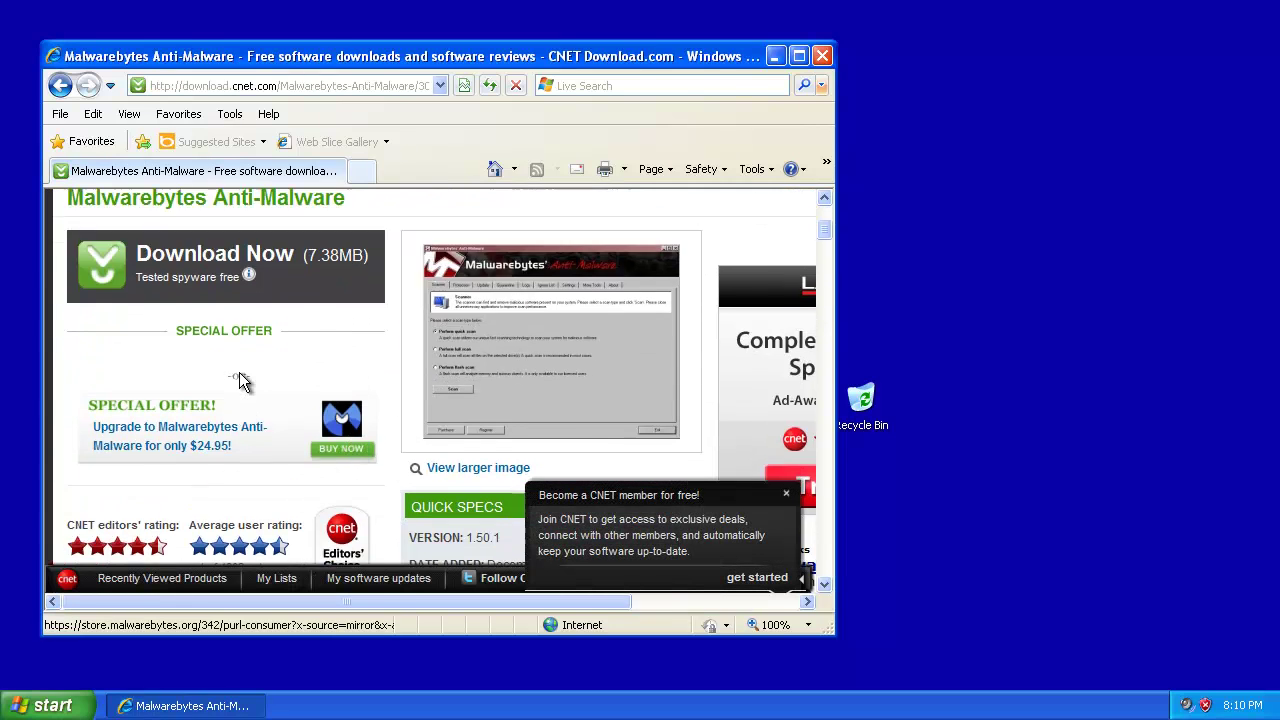
click(228, 347)
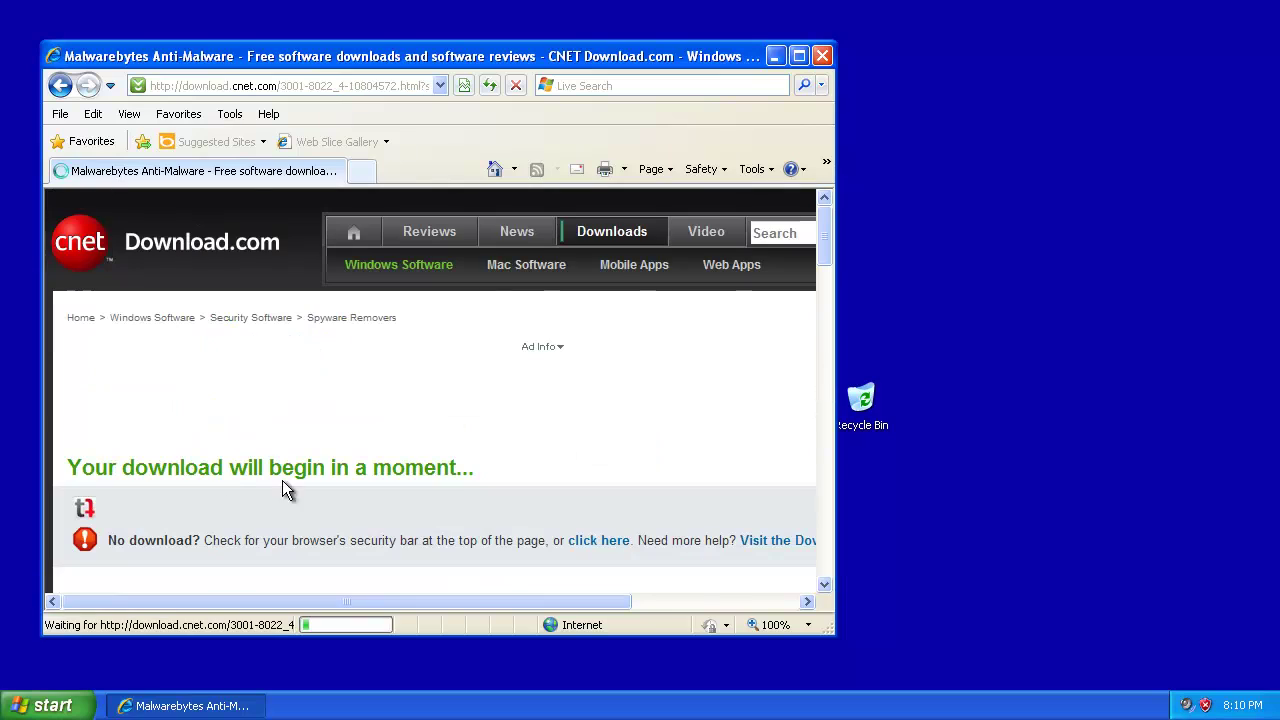
scroll(585, 540, down, 2)
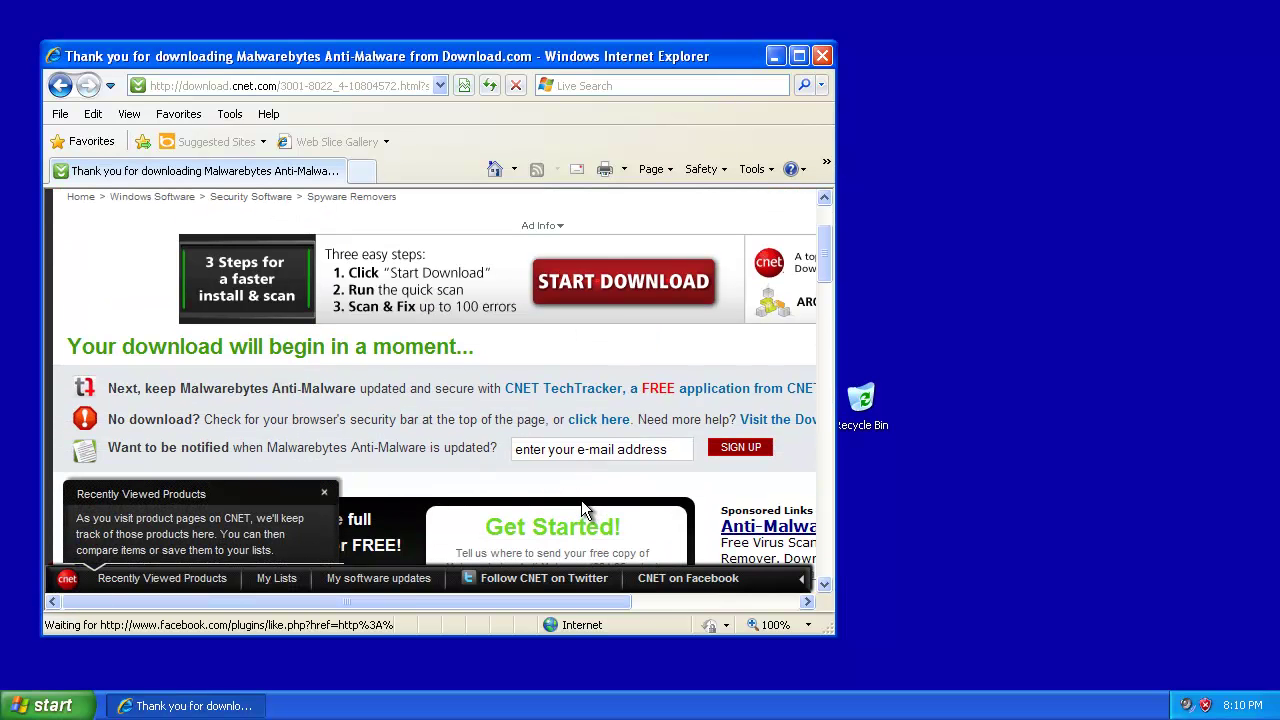
click(585, 424)
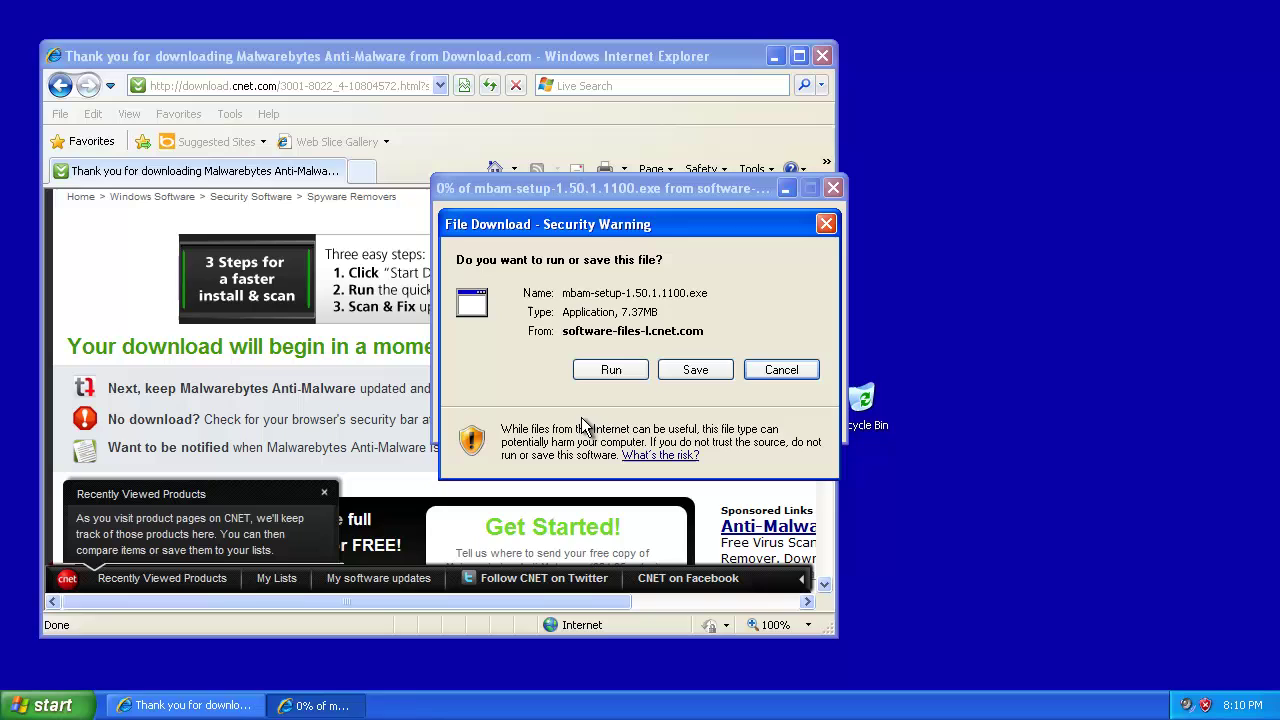
Save mbam-setup-1.50.1.1100.exe to My Documents and run it past the security warning
click(704, 378)
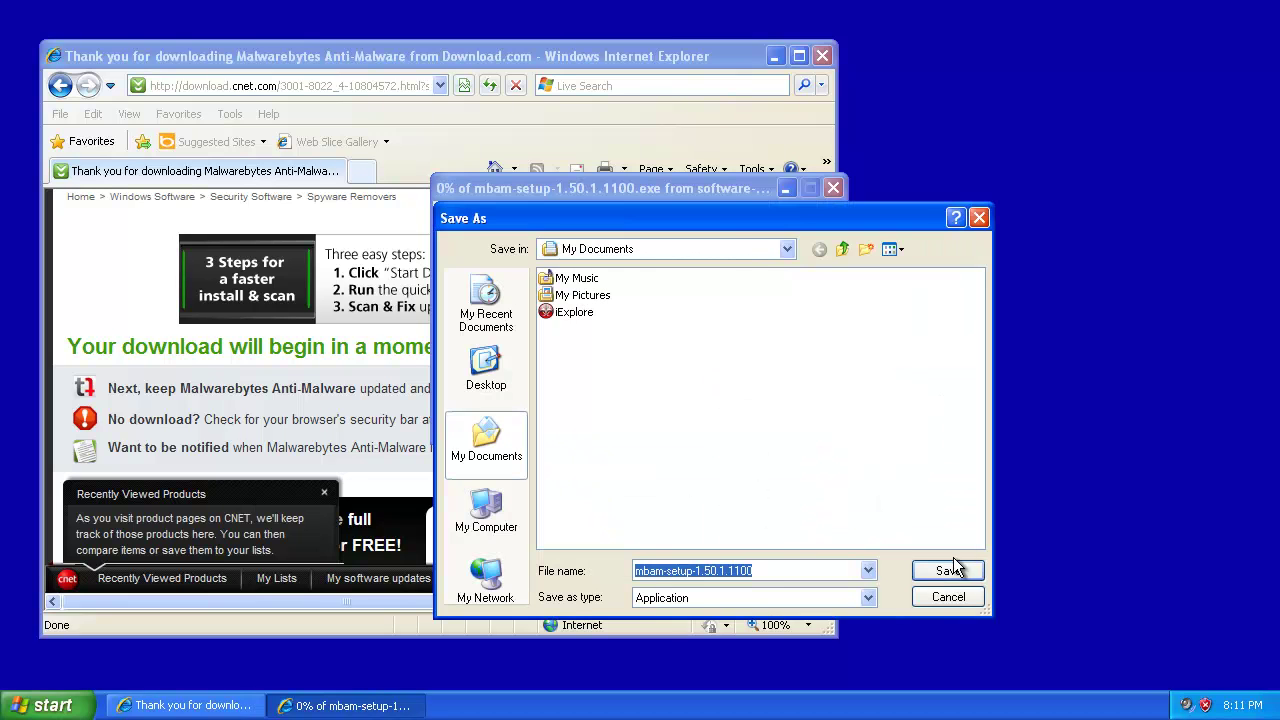
click(963, 573)
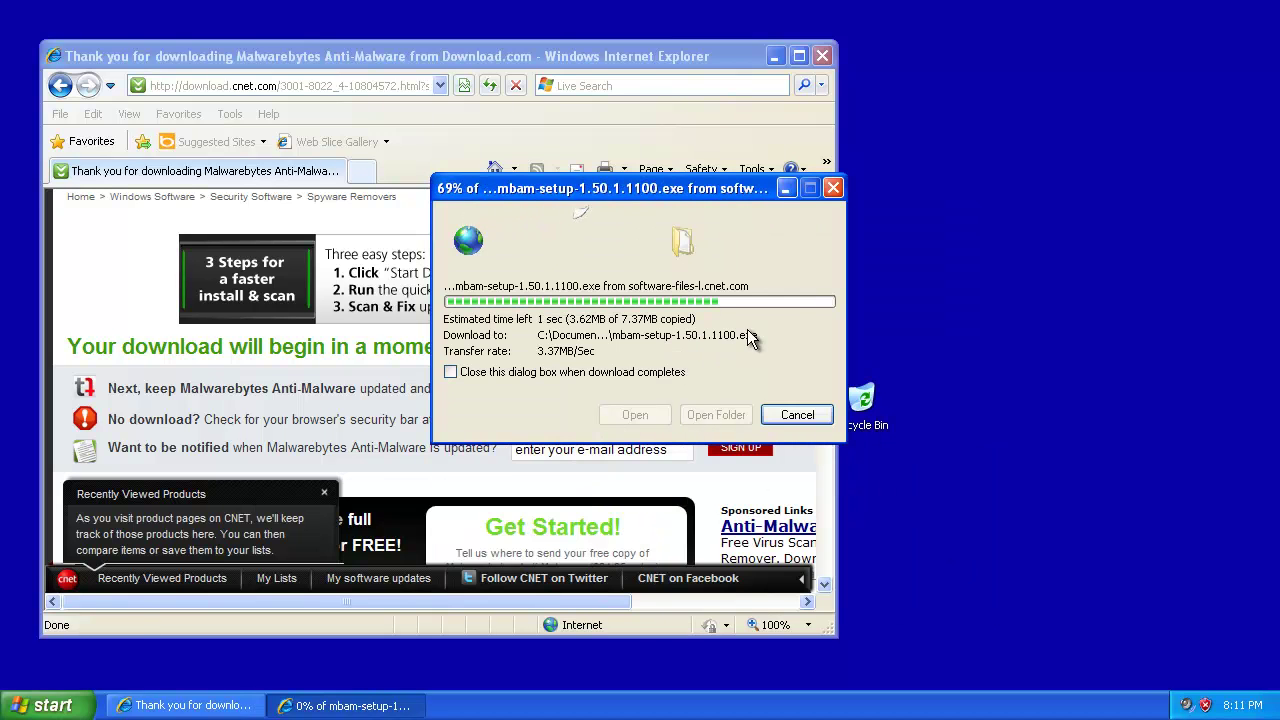
click(646, 420)
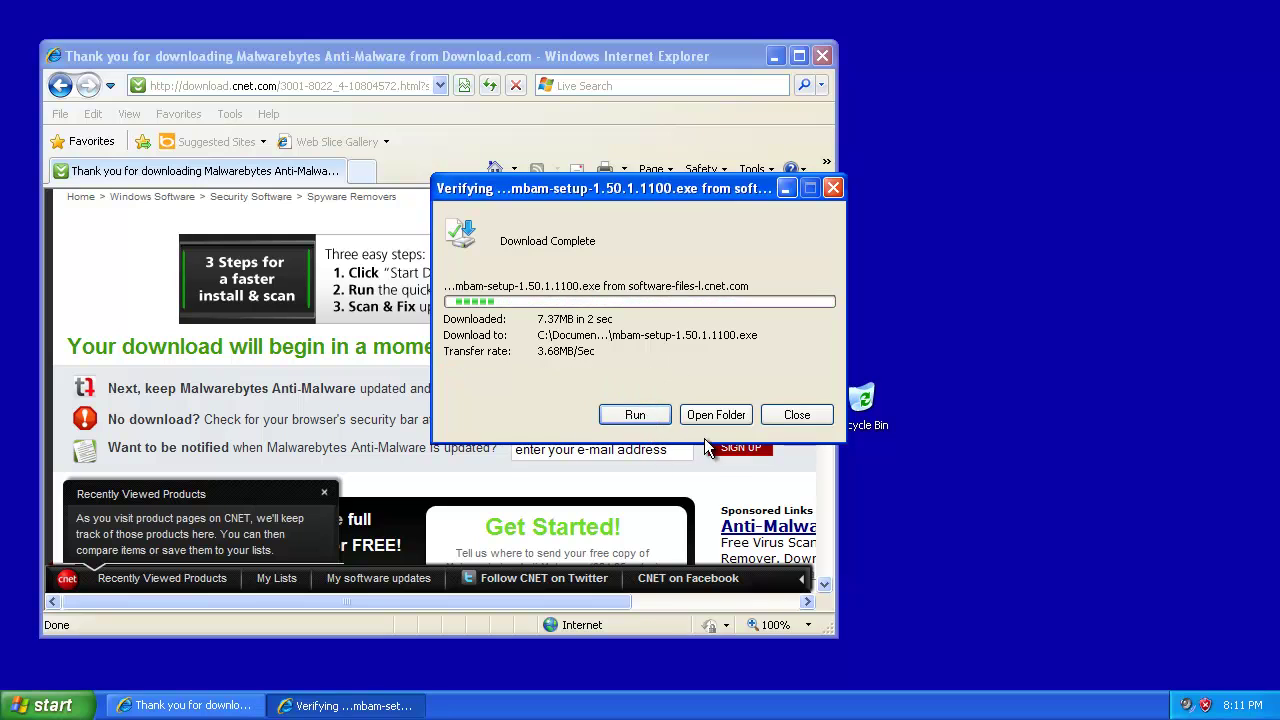
click(729, 283)
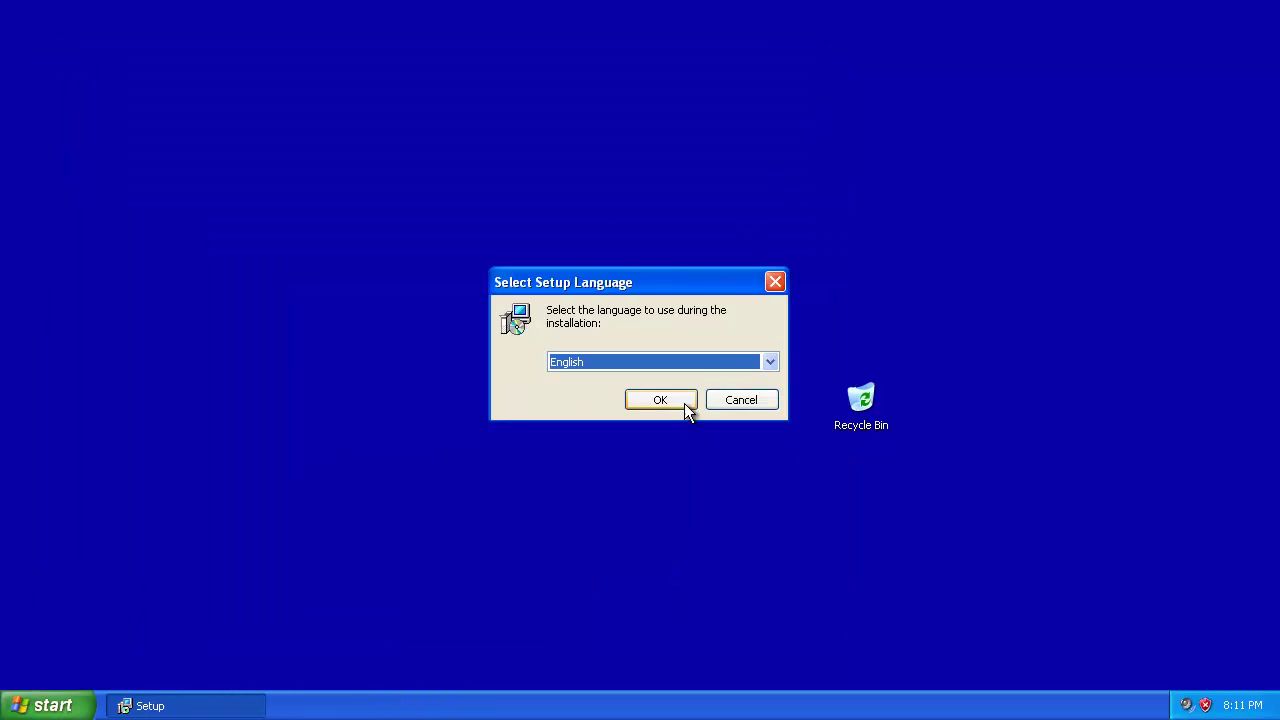
Install Malwarebytes Anti-Malware with the default language, accepted licence, default location, folder and tasks
click(684, 403)
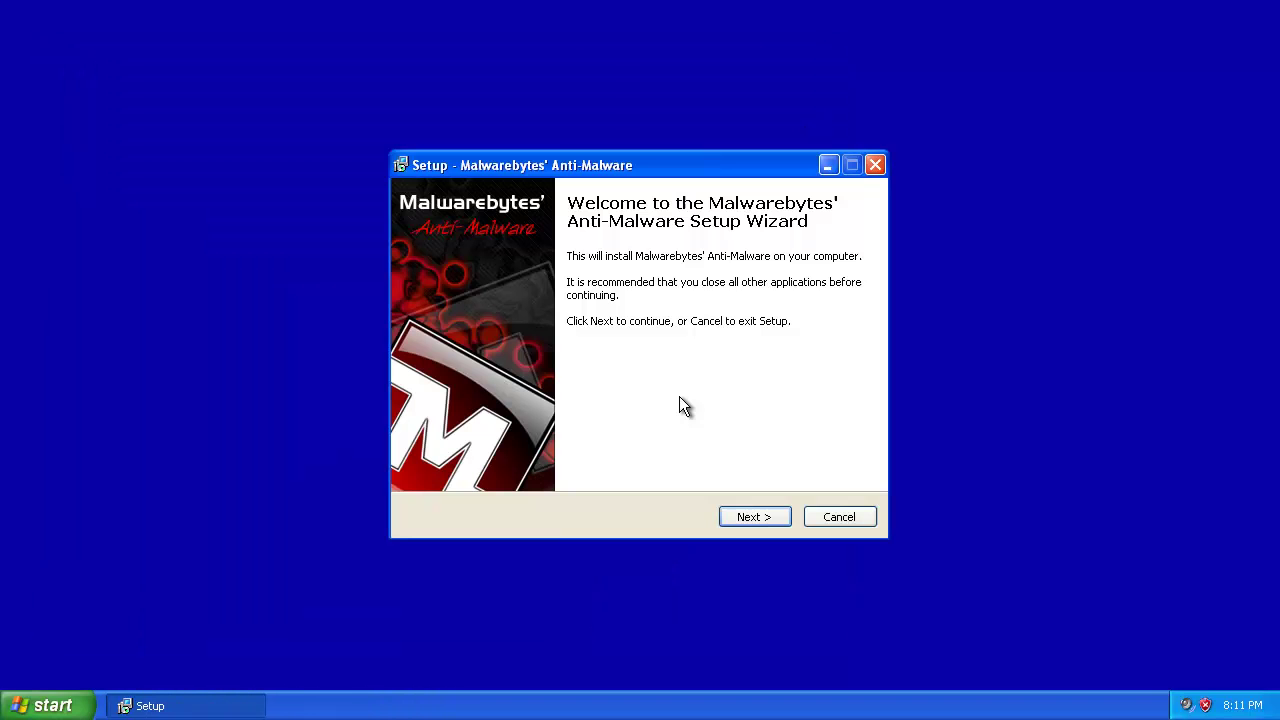
click(767, 517)
click(603, 458)
click(768, 518)
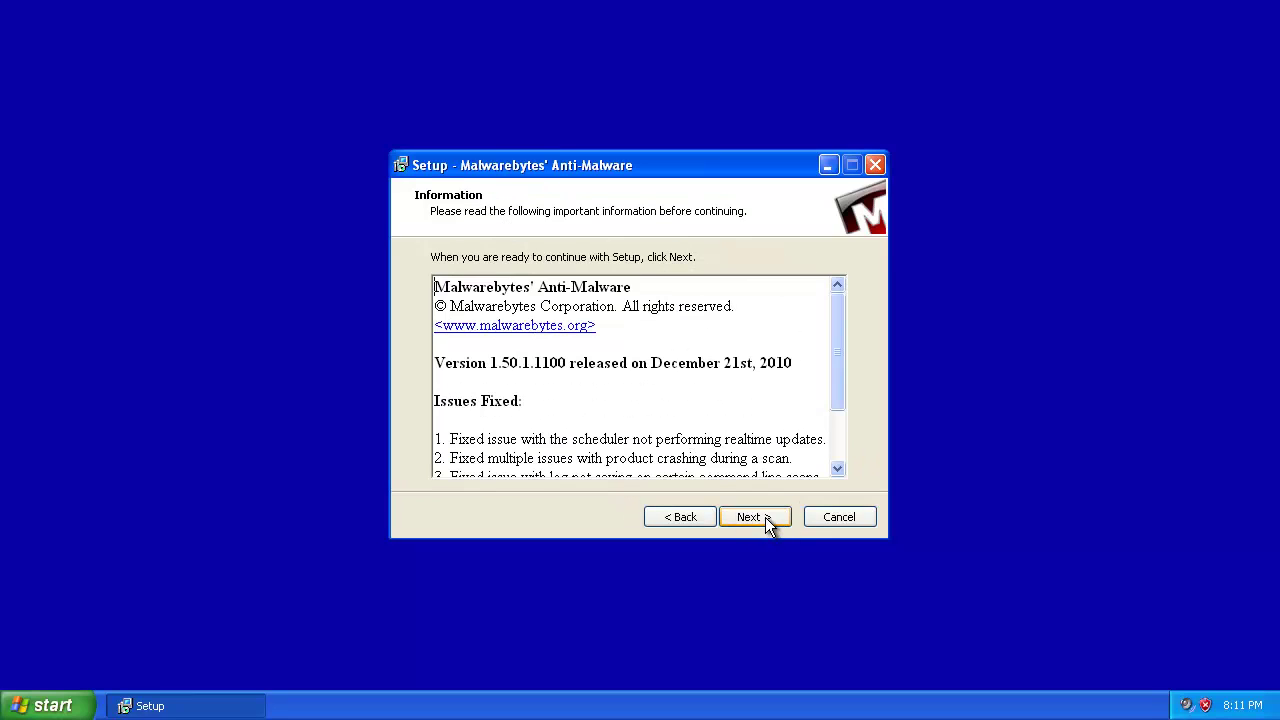
click(763, 512)
click(762, 511)
click(764, 510)
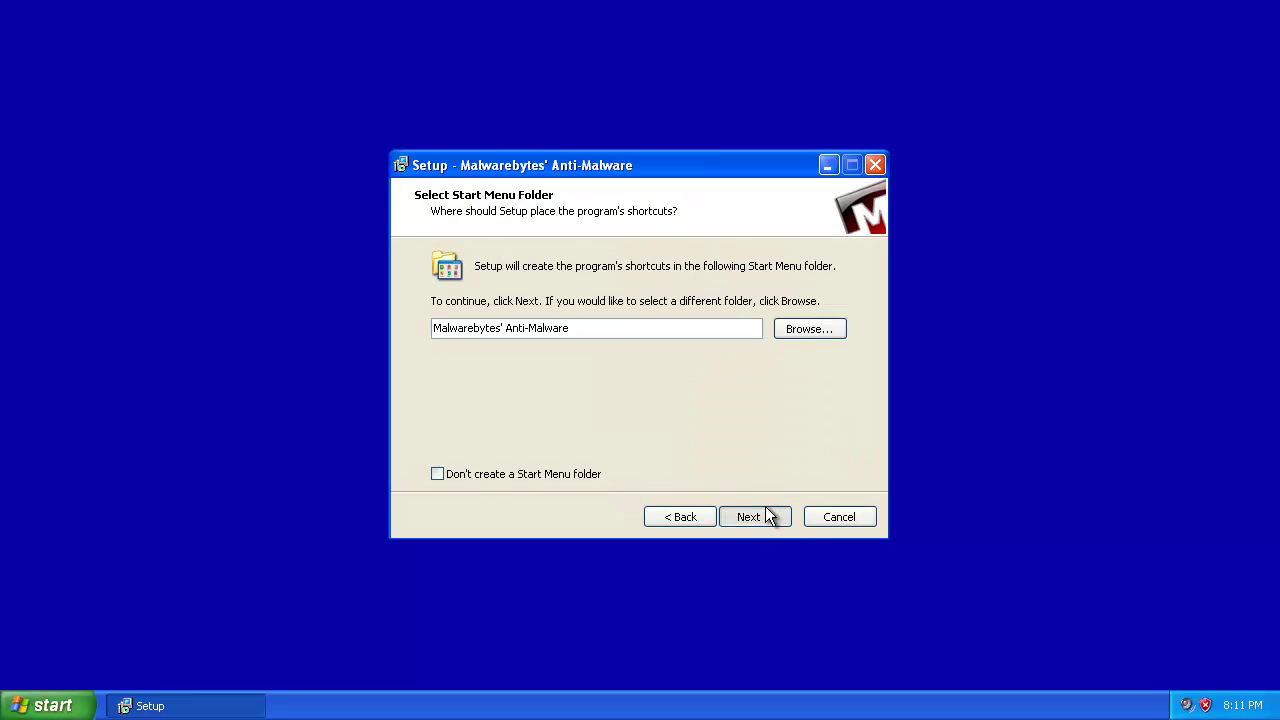
click(764, 510)
click(764, 510)
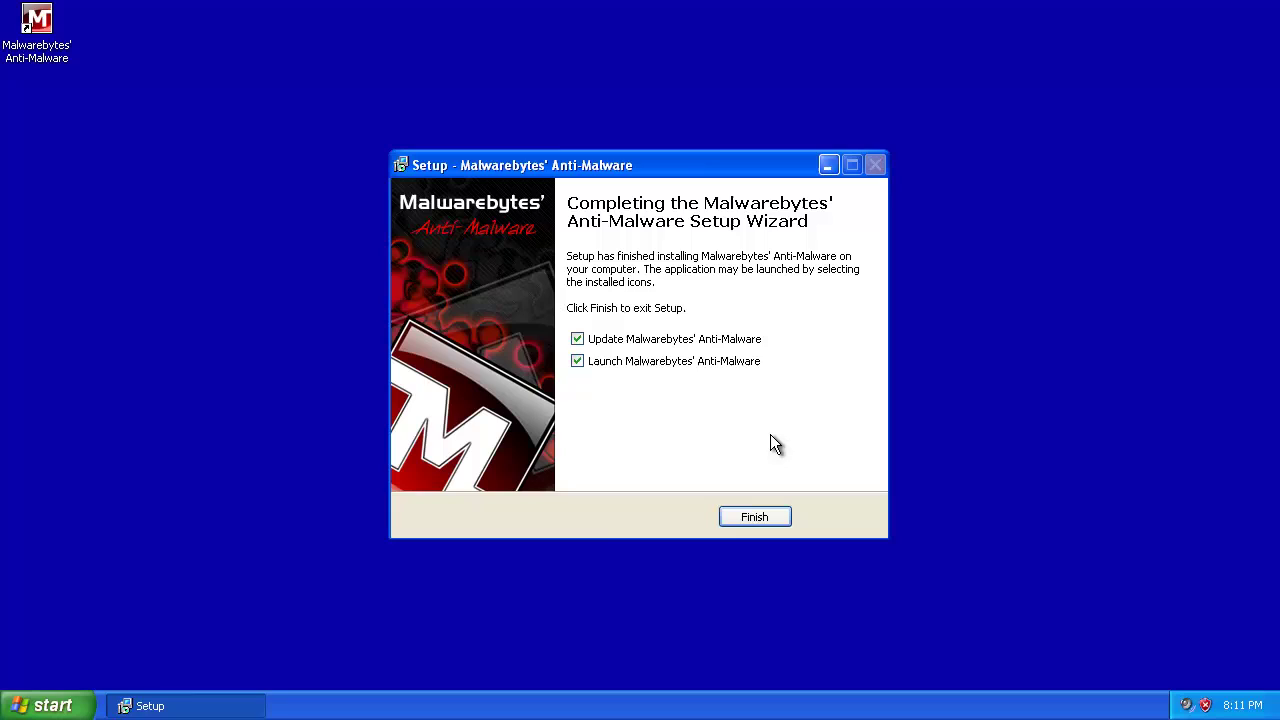
Finish setup, check for database updates and confirm version 6603 is current, then return to Scanner
click(756, 517)
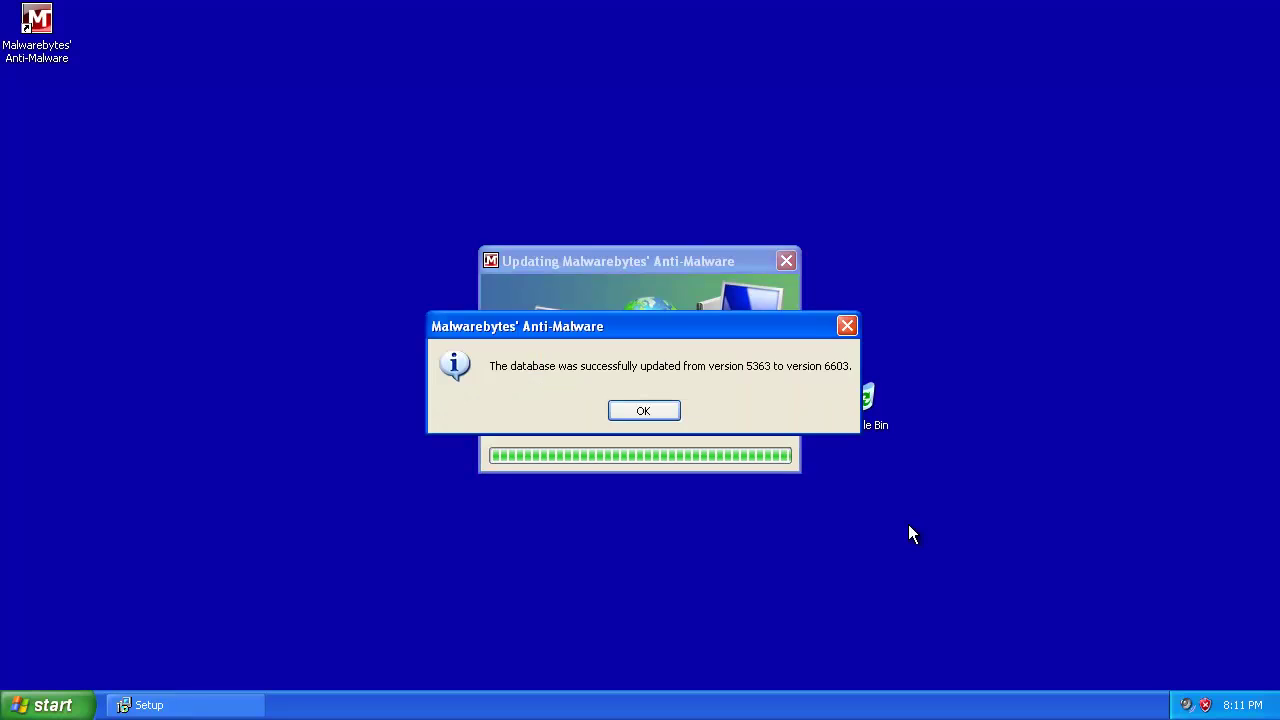
click(645, 411)
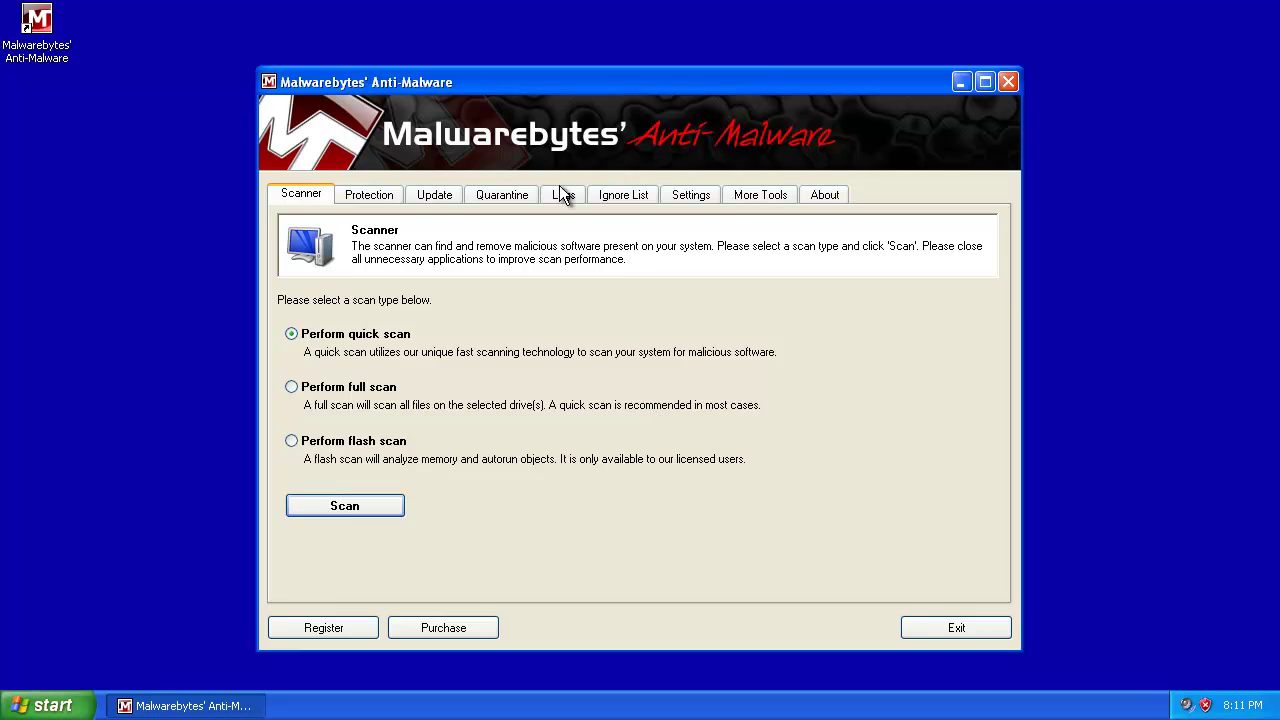
click(434, 200)
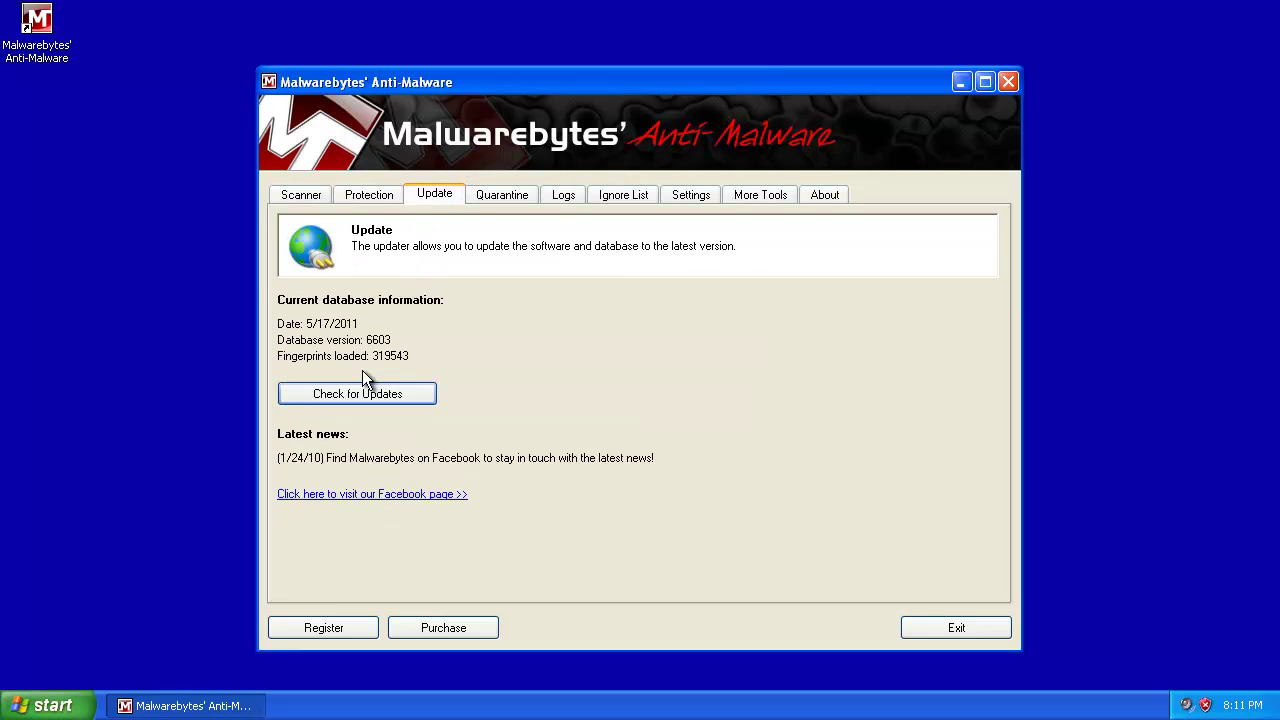
click(430, 198)
click(357, 393)
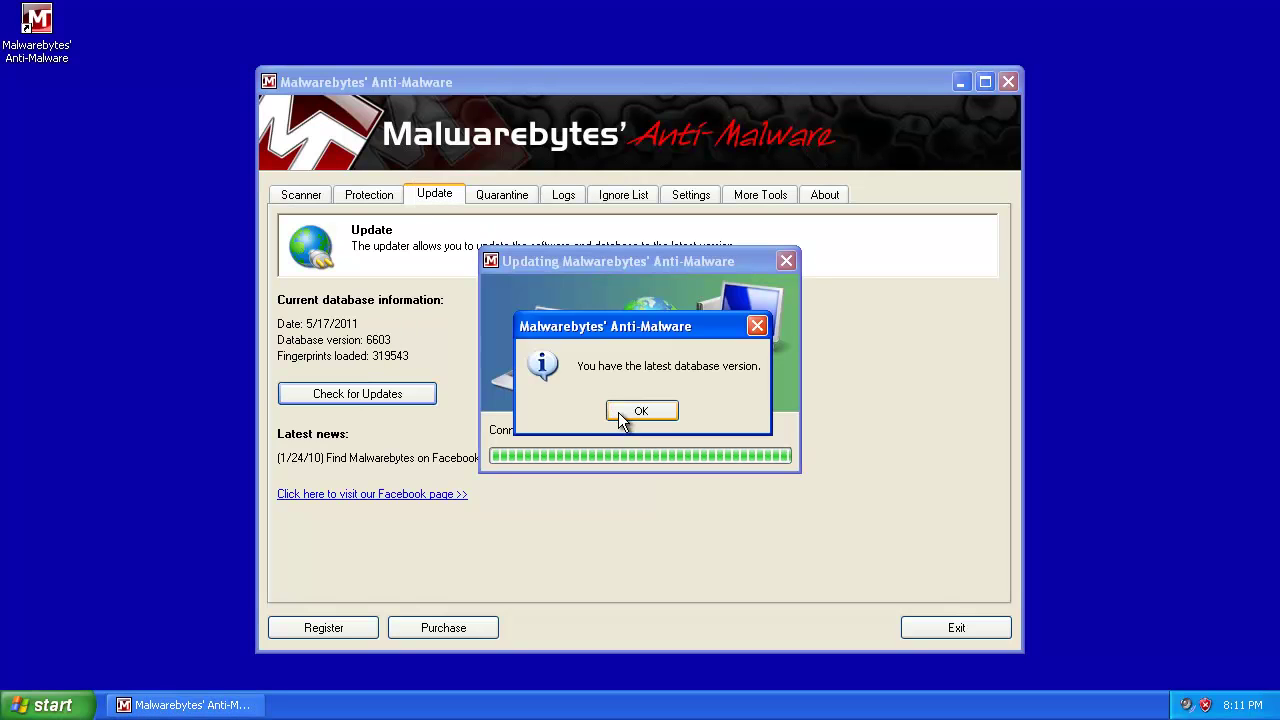
click(618, 412)
click(312, 200)
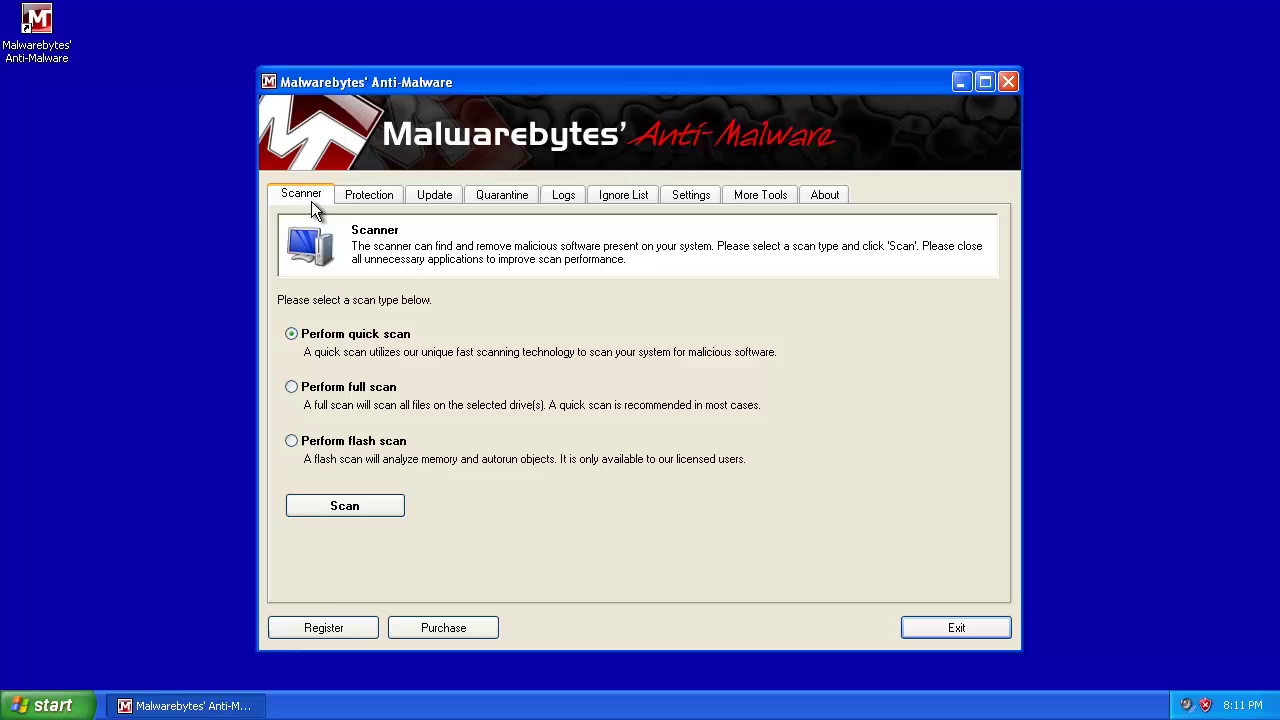
Start a full scan of drive C:\ in Malwarebytes Anti-Malware
click(357, 392)
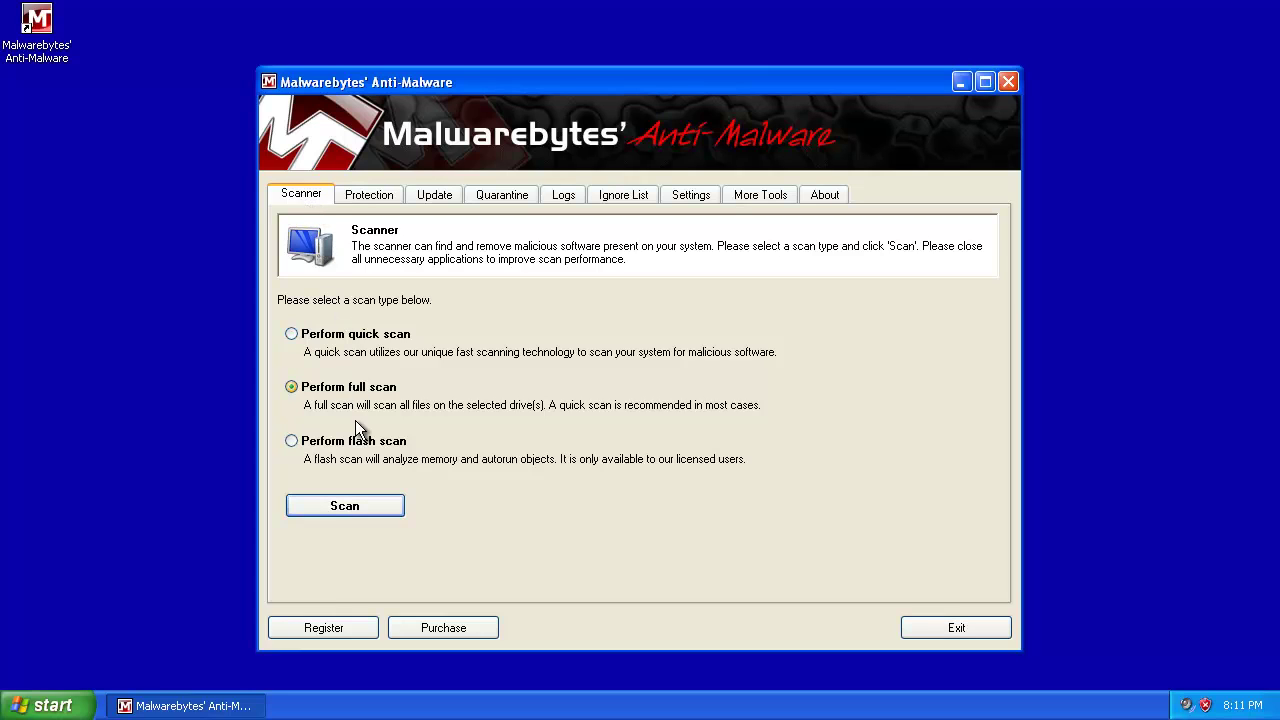
click(380, 512)
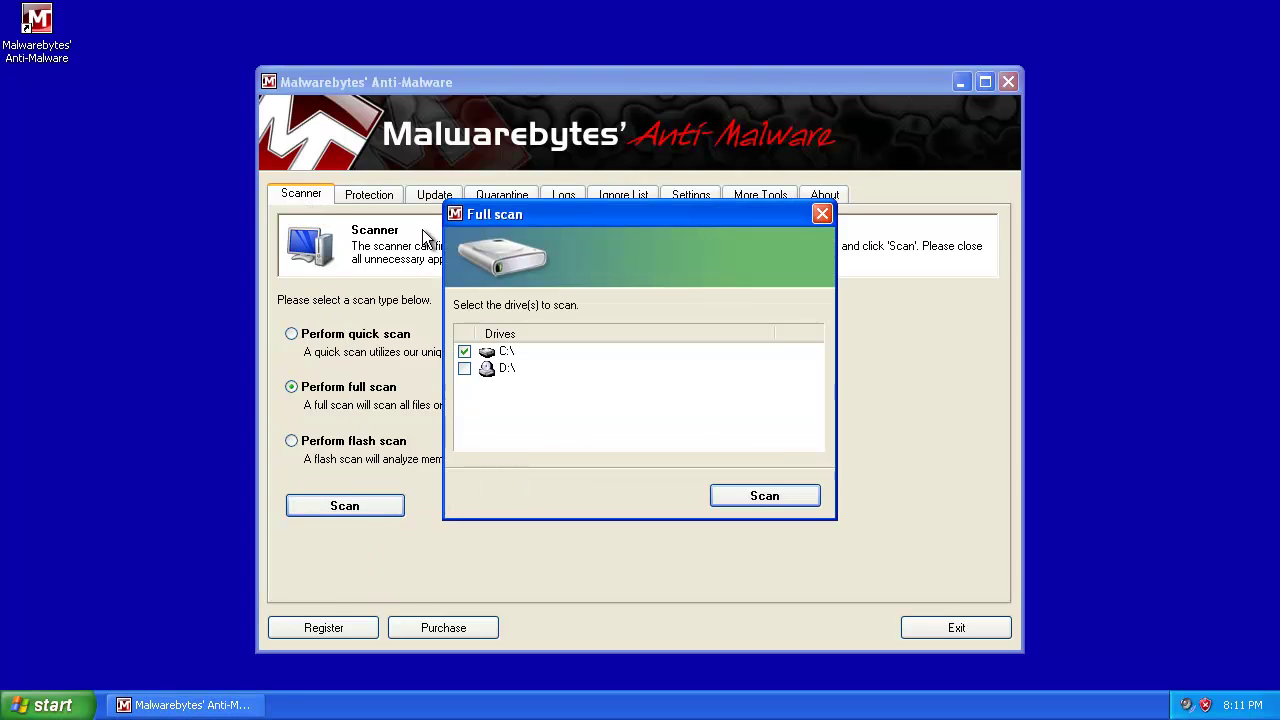
click(758, 490)
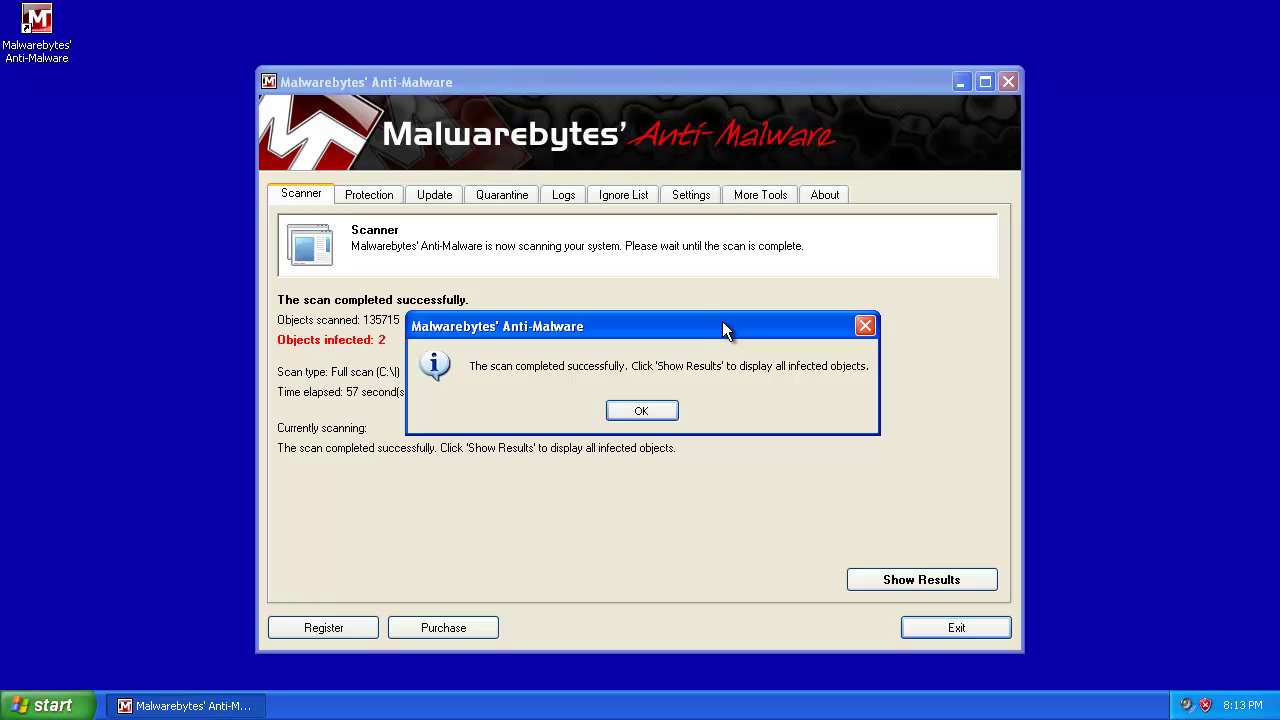
Remove both detected trojan entries, close the Notepad log, and restart Windows
click(662, 414)
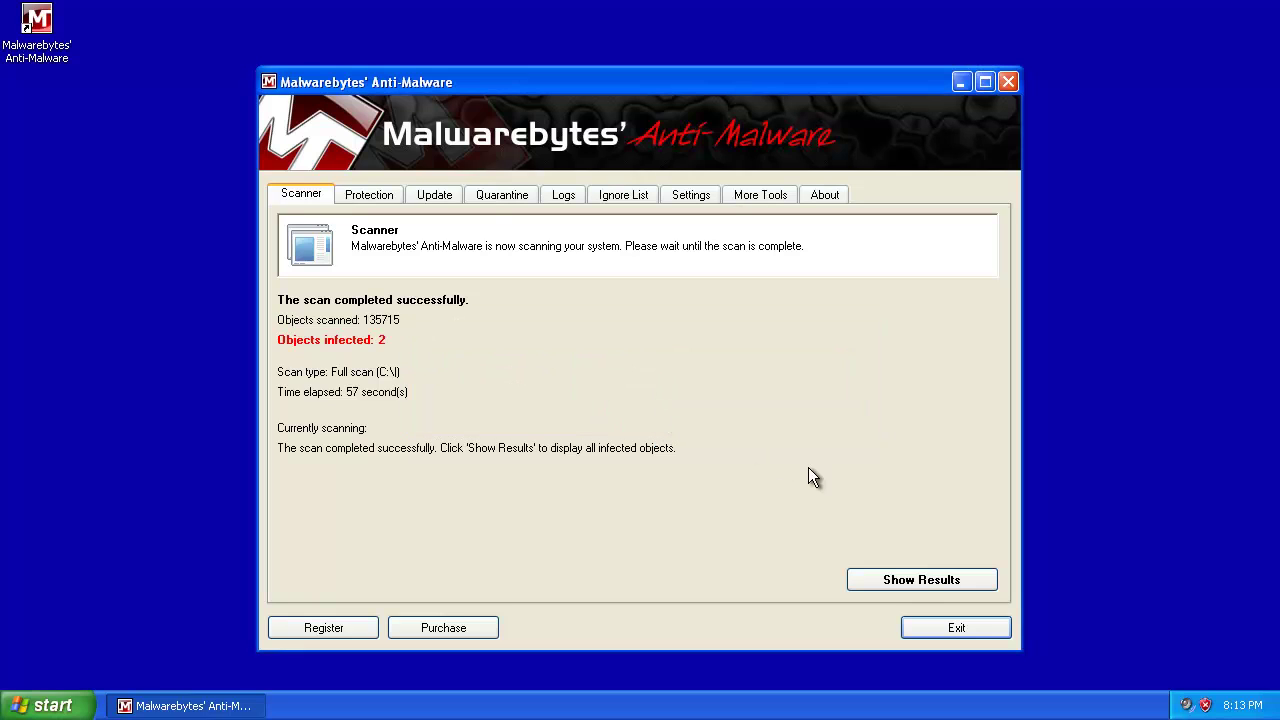
click(895, 580)
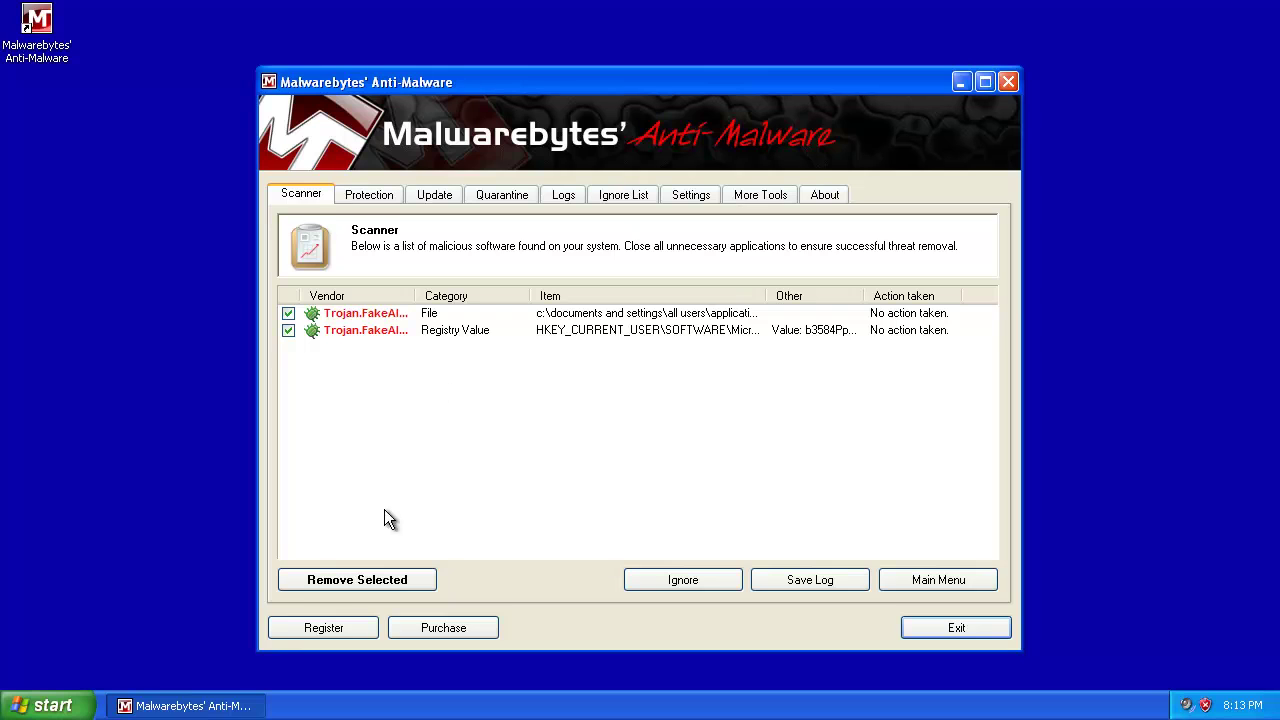
click(372, 579)
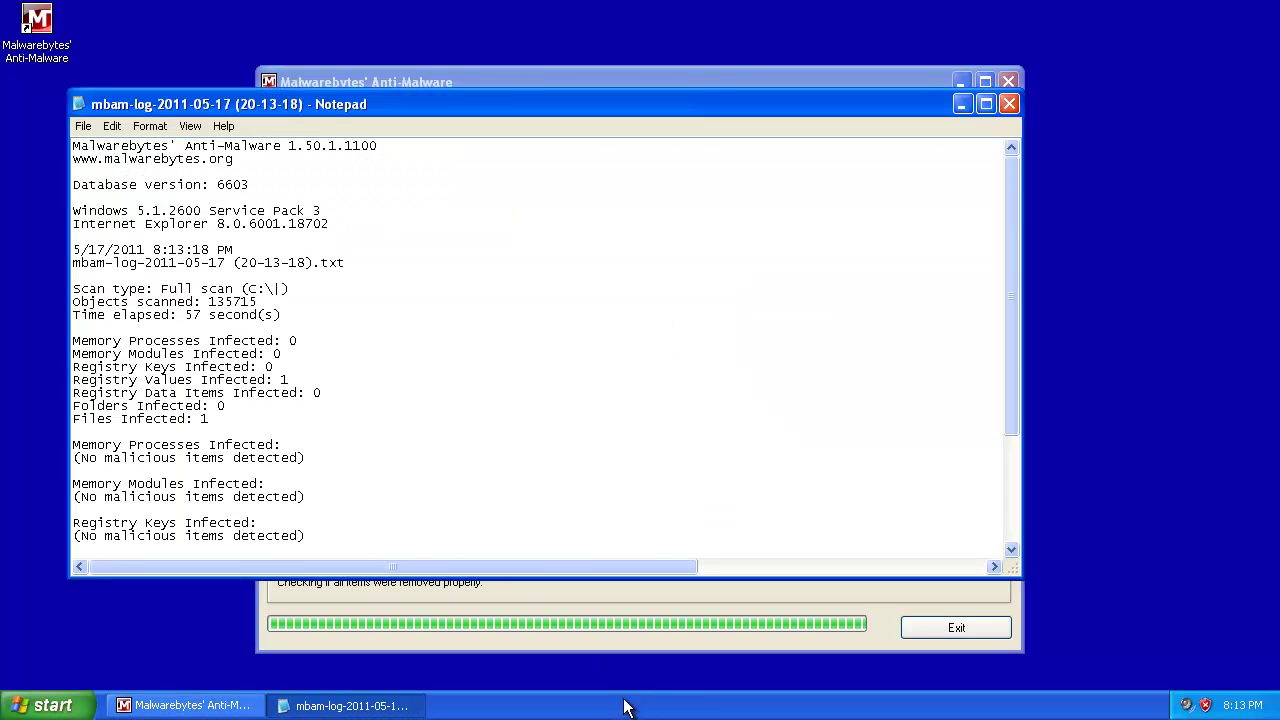
click(1007, 105)
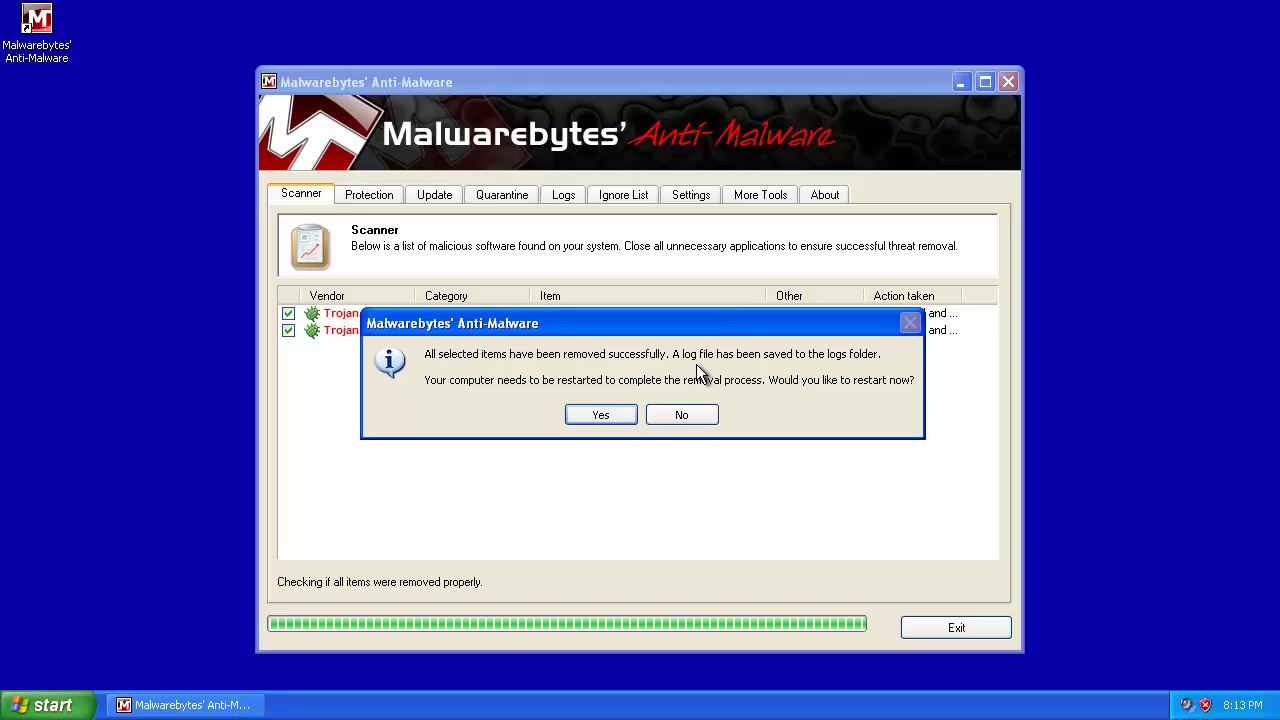
click(632, 416)
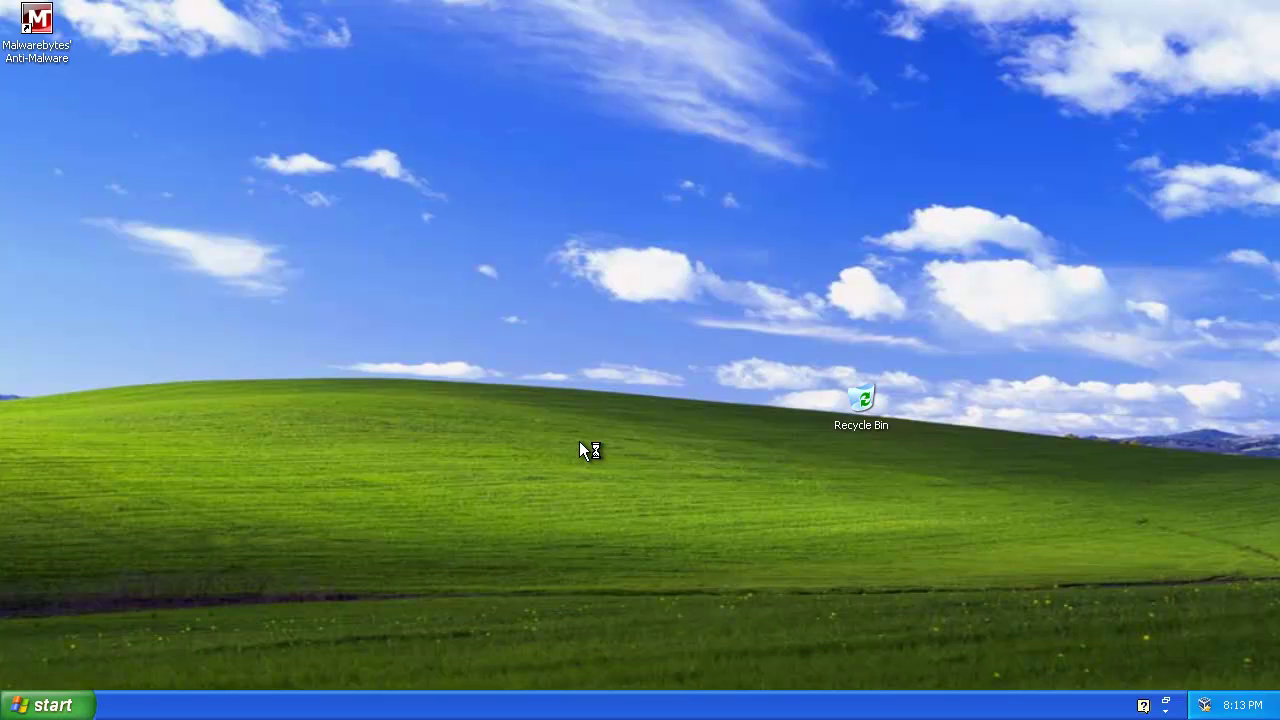
right_click(368, 705)
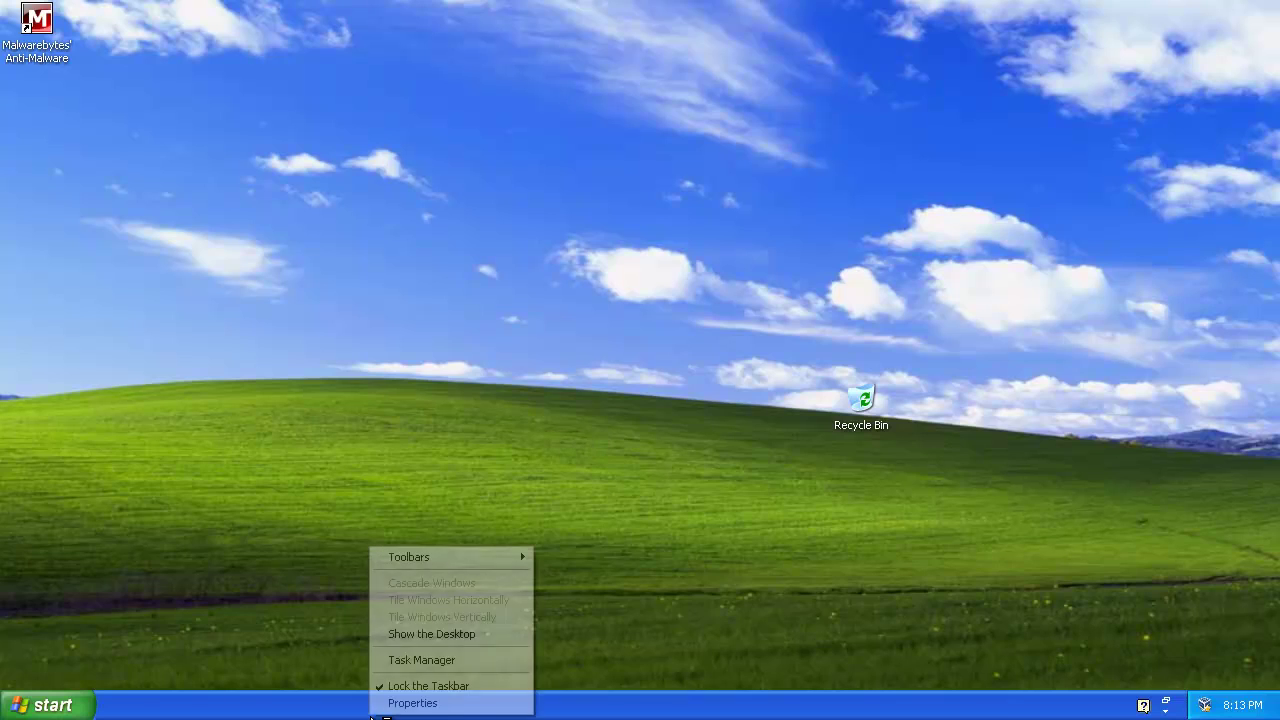
click(430, 661)
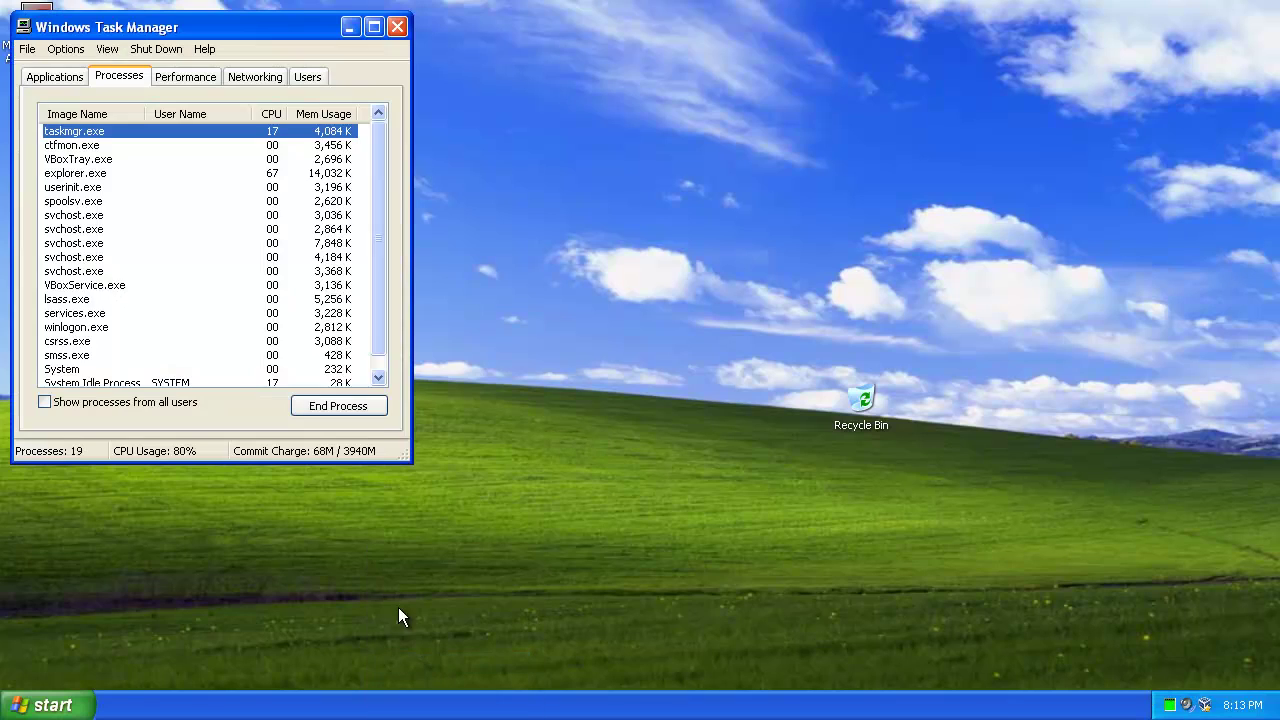
click(86, 113)
click(397, 27)
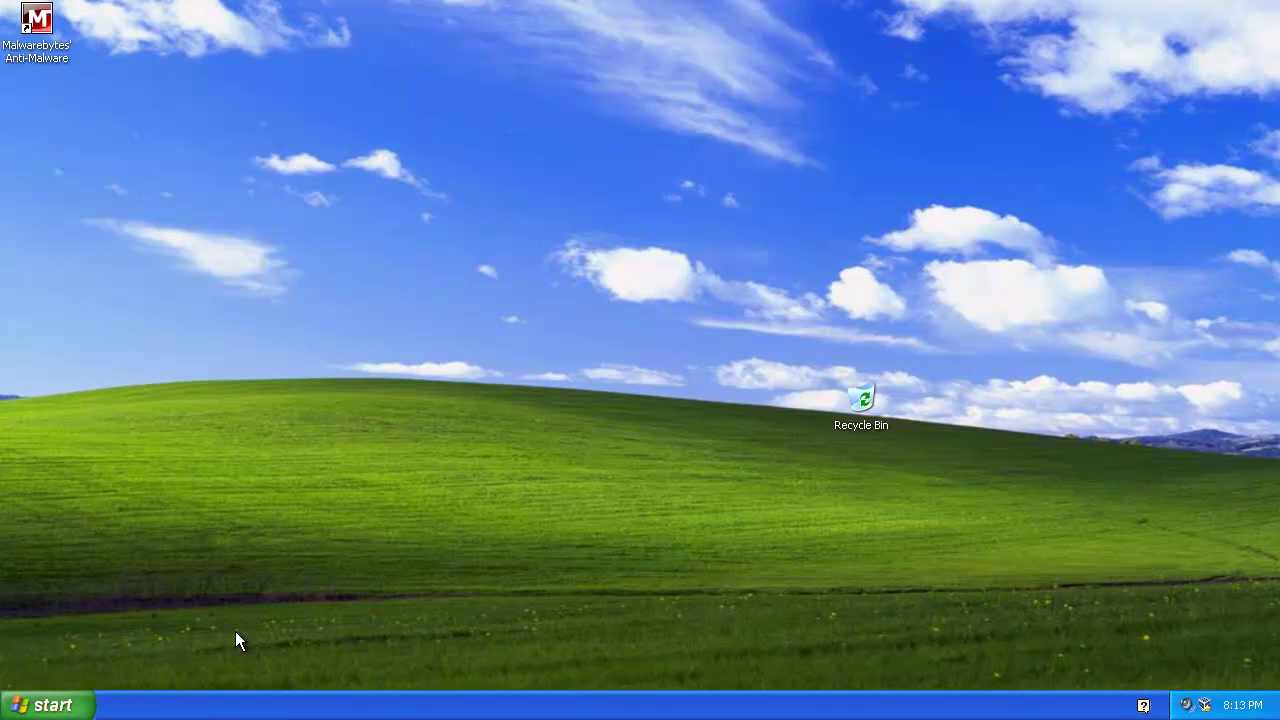